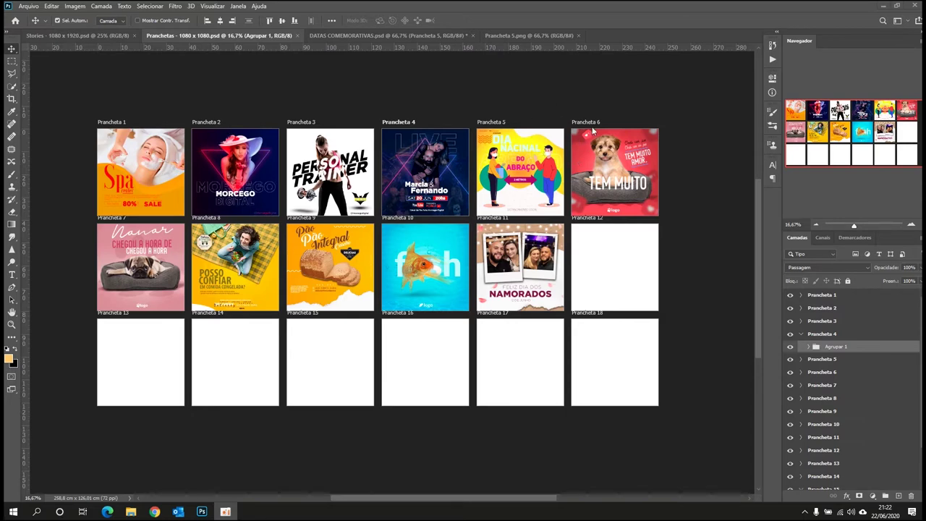
- Switch to the DATAS COMEMORATIVAS document and glance at the exported Prancheta 5.png image
click(401, 34)
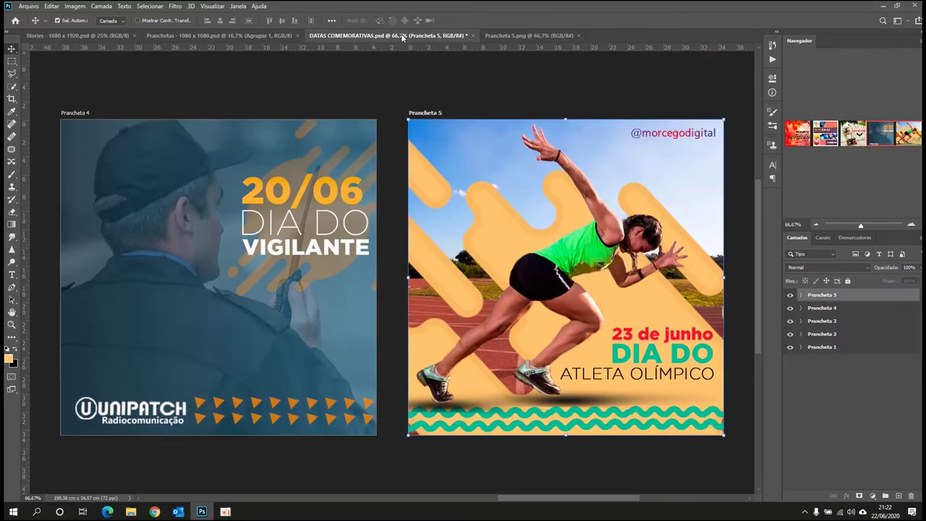
scroll(270, 190, down, 4)
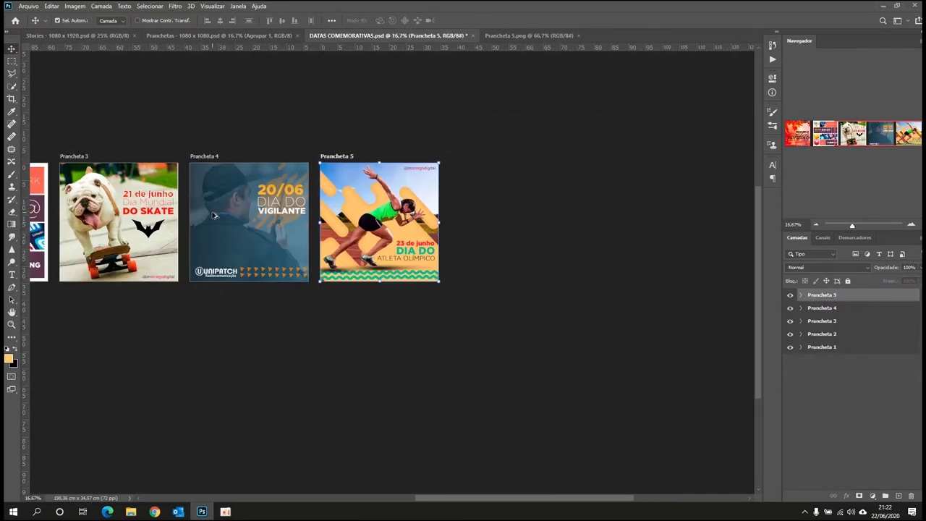
scroll(124, 216, left, 5)
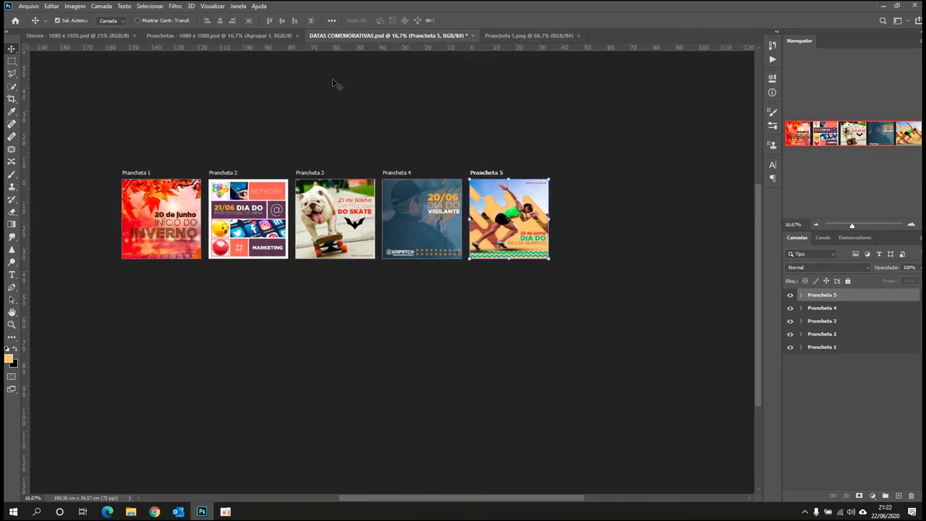
click(524, 38)
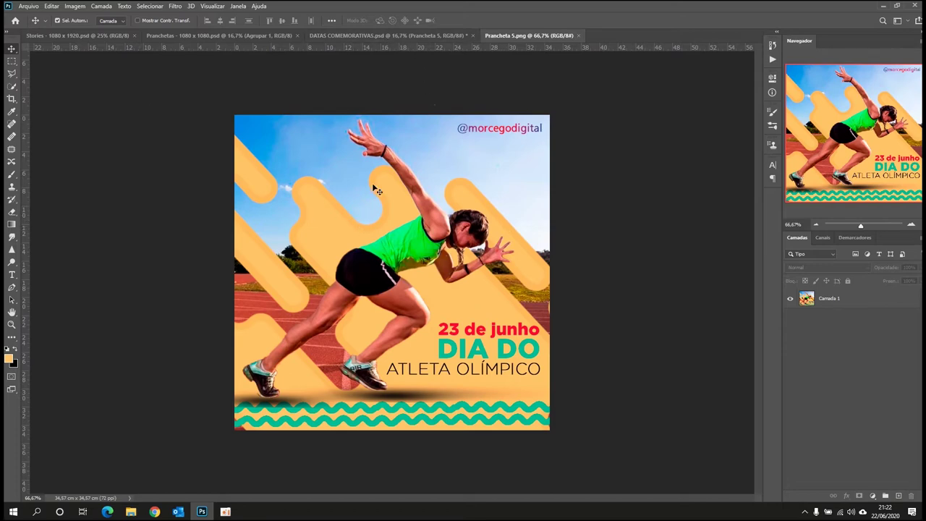
- Return to DATAS COMEMORATIVAS and zoom out to see all five artboards
click(331, 36)
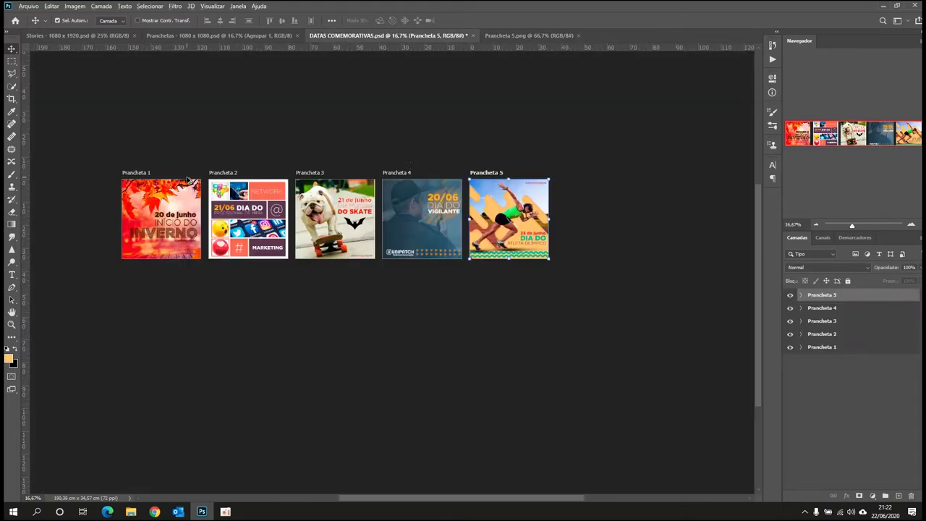
scroll(202, 179, up, 4)
scroll(447, 307, down, 1)
scroll(388, 310, up, 1)
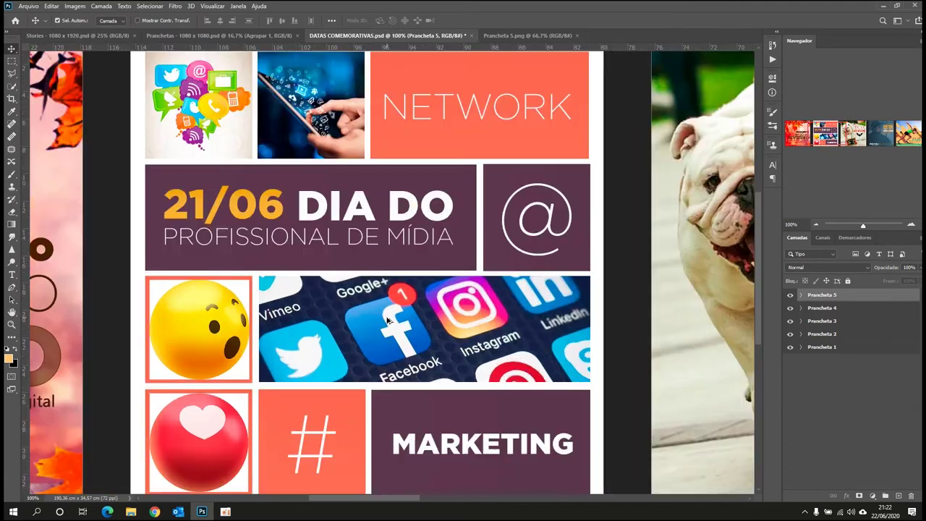
scroll(389, 322, down, 1)
scroll(494, 244, right, 3)
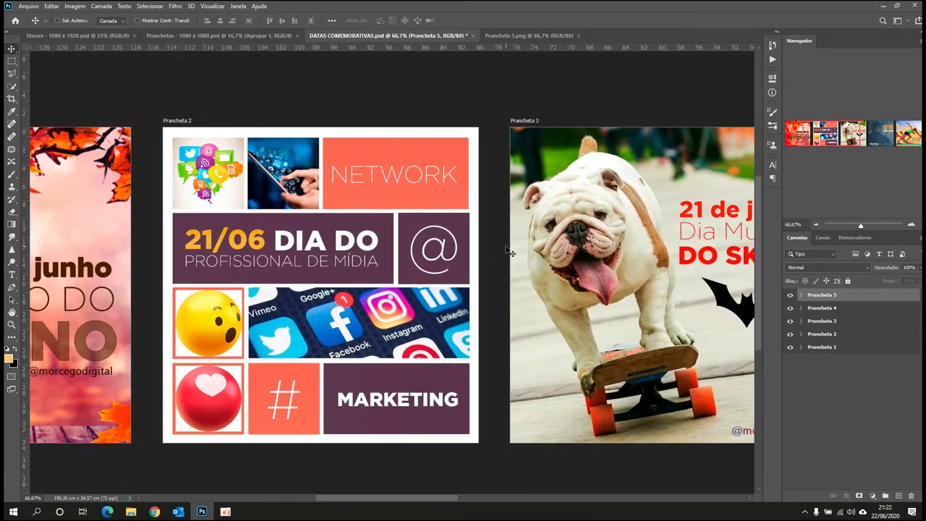
scroll(494, 244, down, 2)
scroll(624, 257, right, 2)
scroll(624, 257, right, 10)
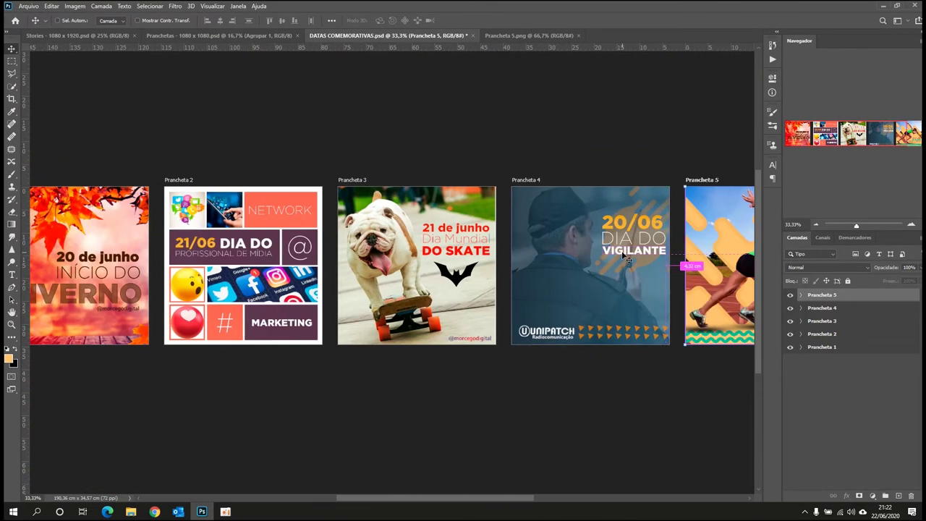
scroll(572, 265, right, 1)
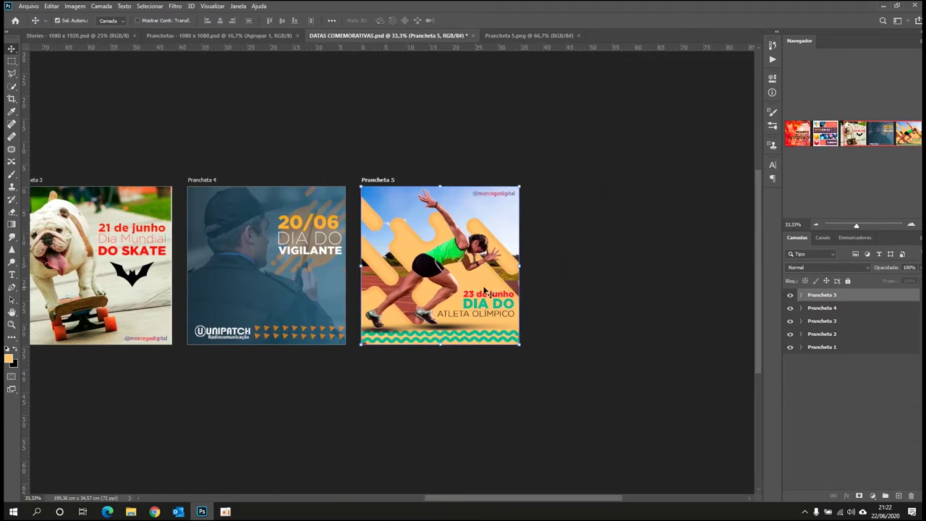
scroll(449, 297, down, 2)
scroll(57, 318, up, 2)
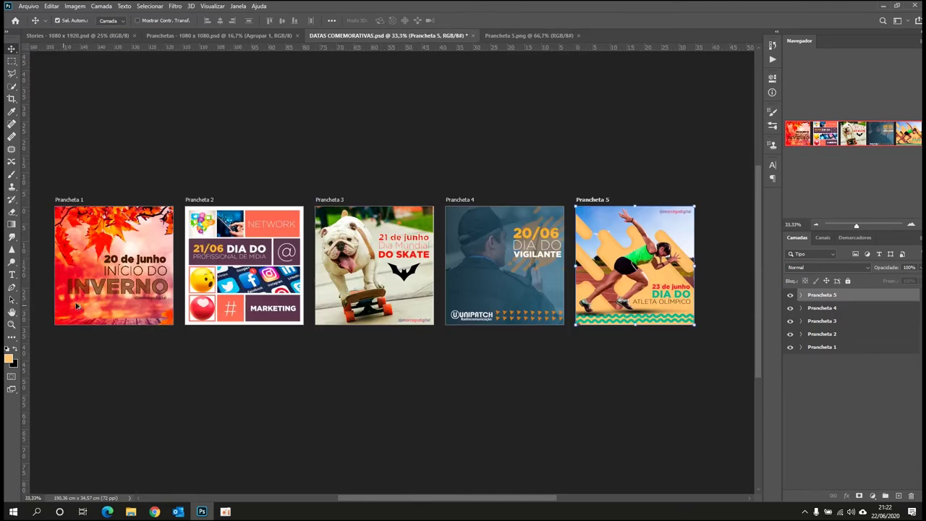
scroll(237, 291, down, 1)
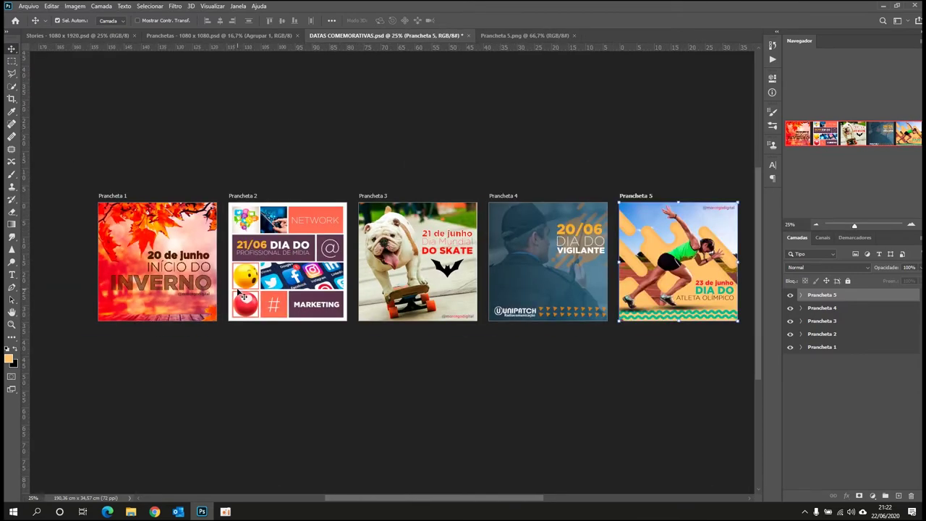
- Create a new document with artboards enabled, 1080 px wide and 1080 px high
click(29, 7)
click(33, 16)
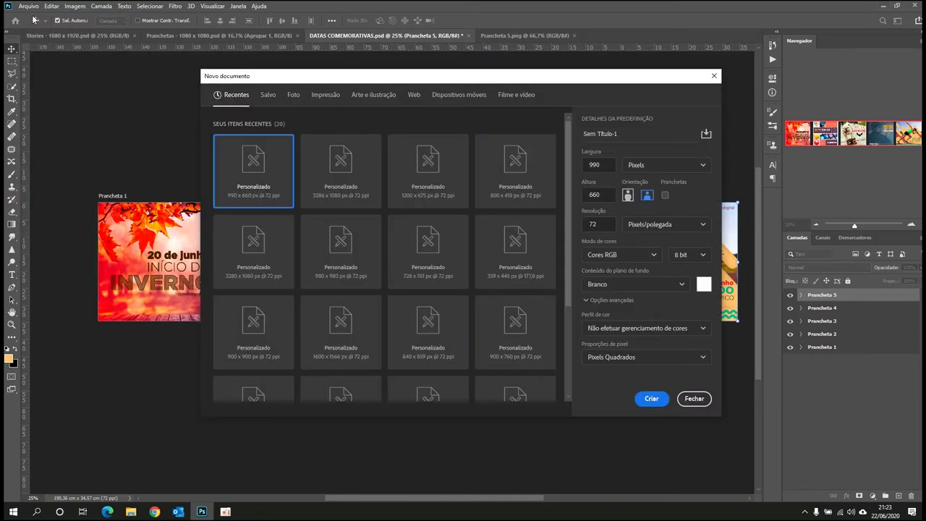
click(665, 196)
double_click(583, 164)
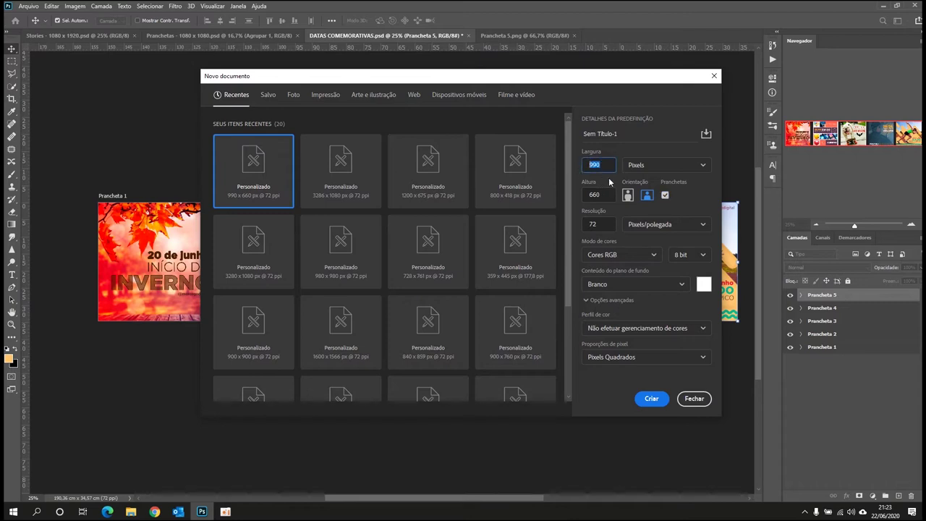
text(1080)
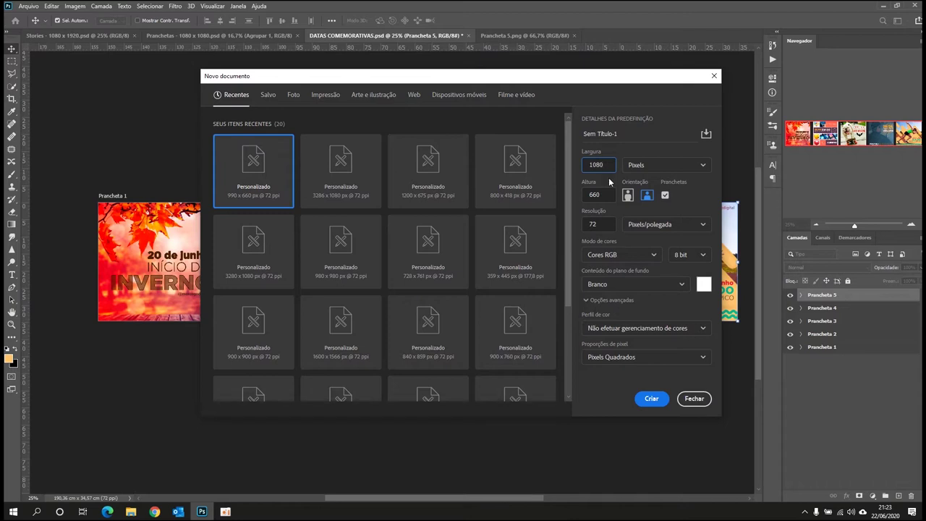
key(Tab)
text(1080)
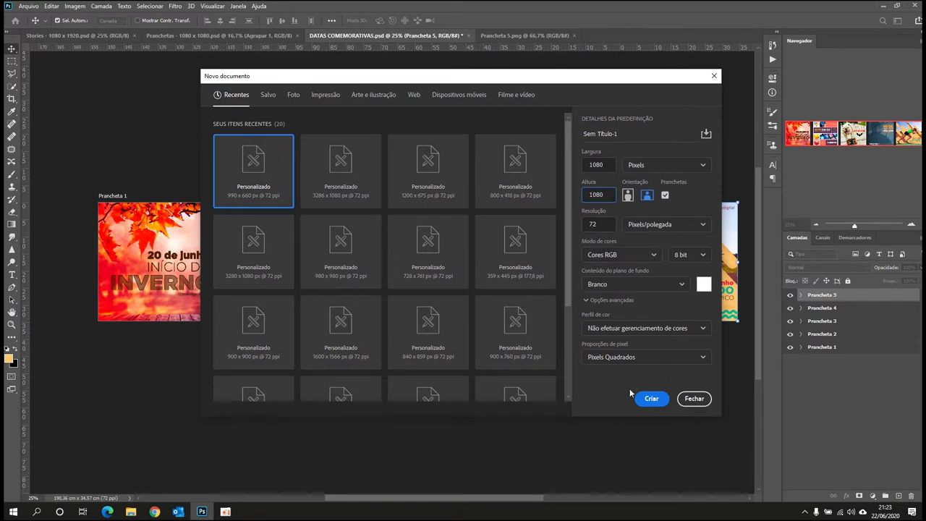
click(648, 403)
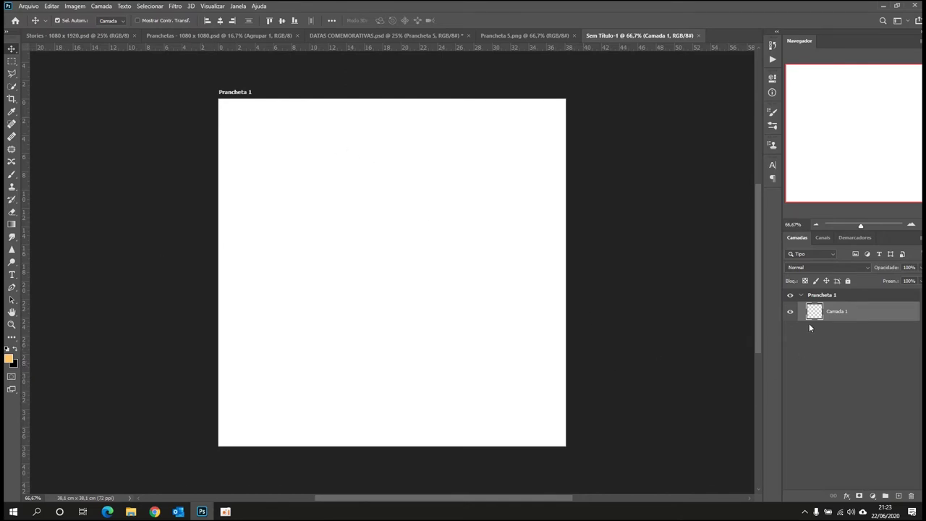
click(801, 297)
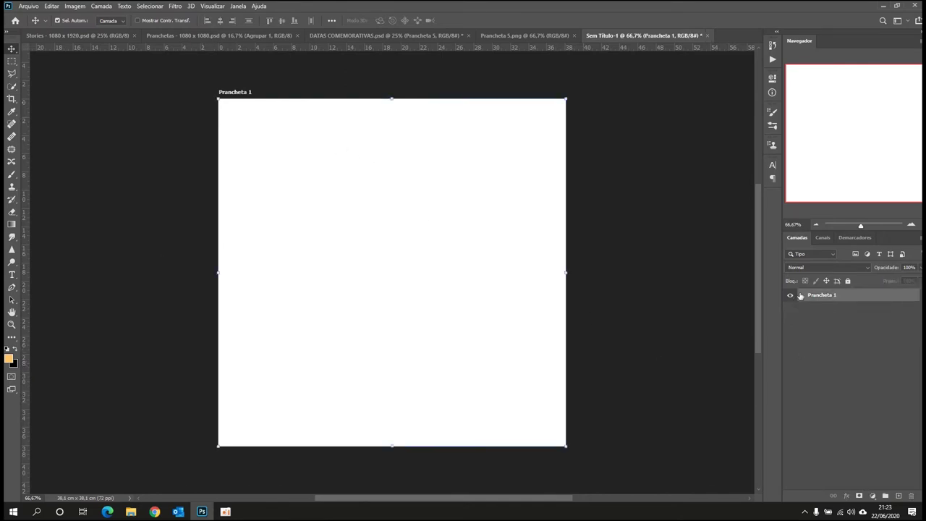
click(801, 295)
click(822, 313)
click(790, 313)
click(790, 313)
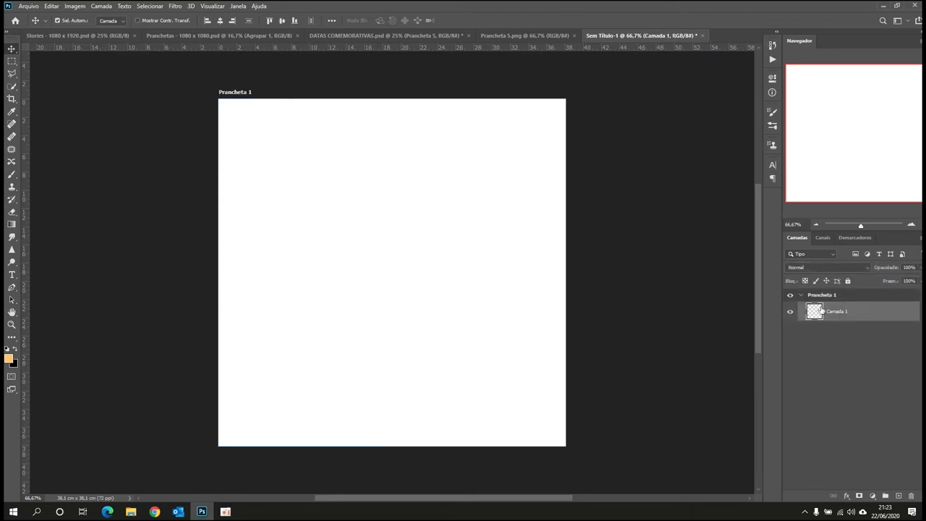
scroll(542, 250, down, 2)
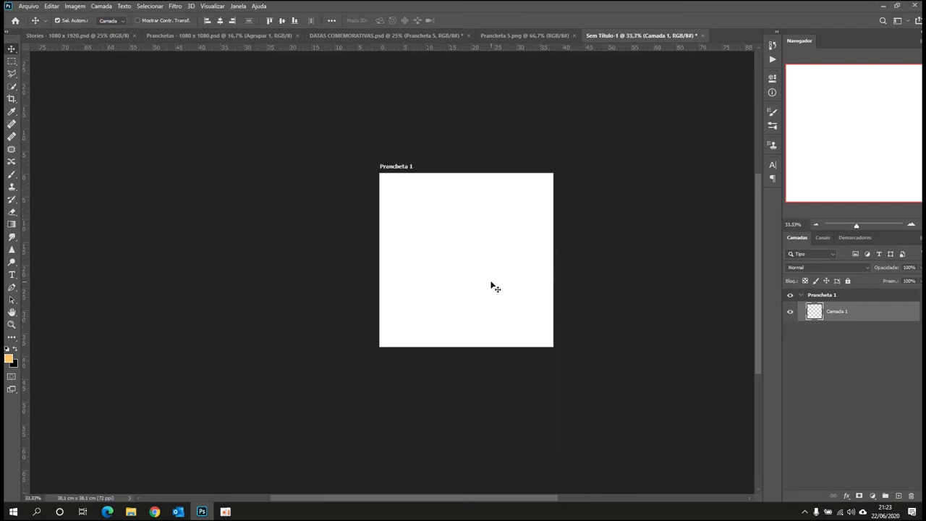
scroll(485, 278, down, 3)
scroll(482, 273, up, 4)
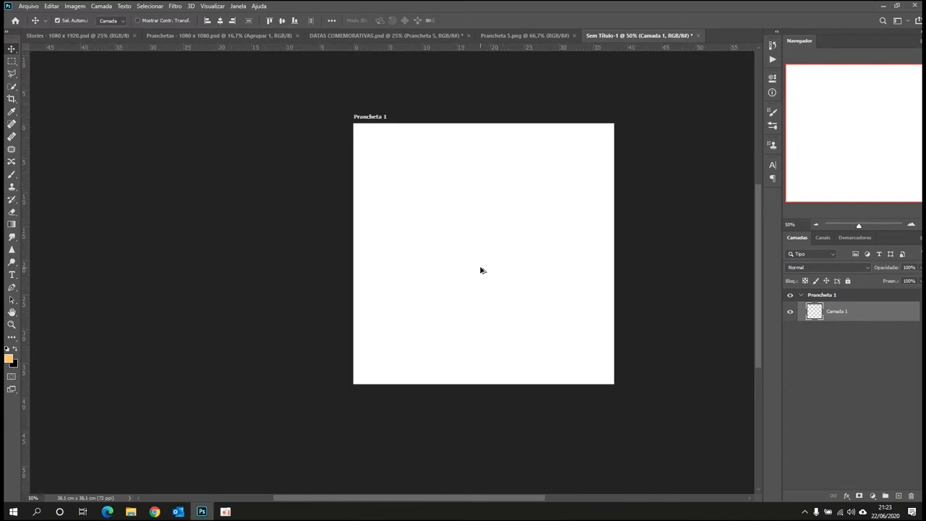
scroll(569, 151, up, 2)
scroll(482, 212, down, 3)
scroll(454, 311, up, 2)
scroll(454, 311, down, 1)
scroll(462, 159, down, 2)
scroll(463, 137, up, 3)
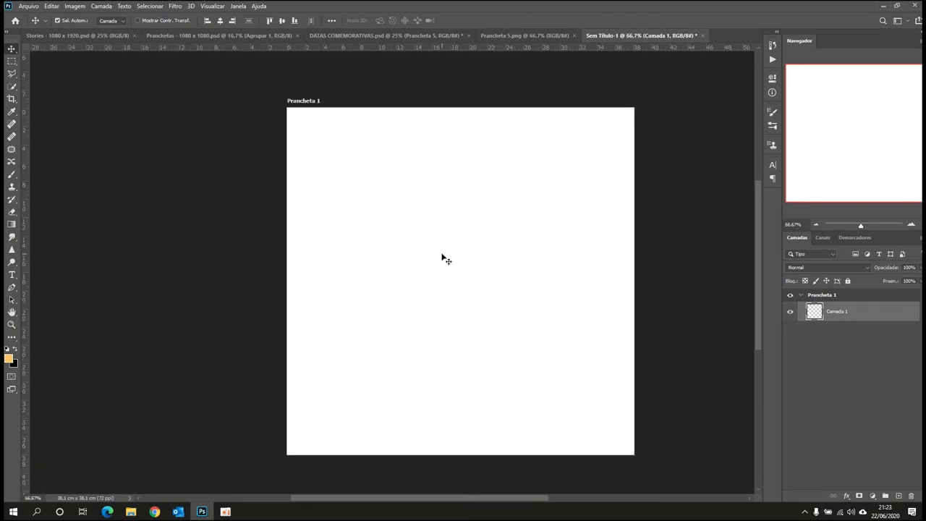
scroll(412, 213, down, 2)
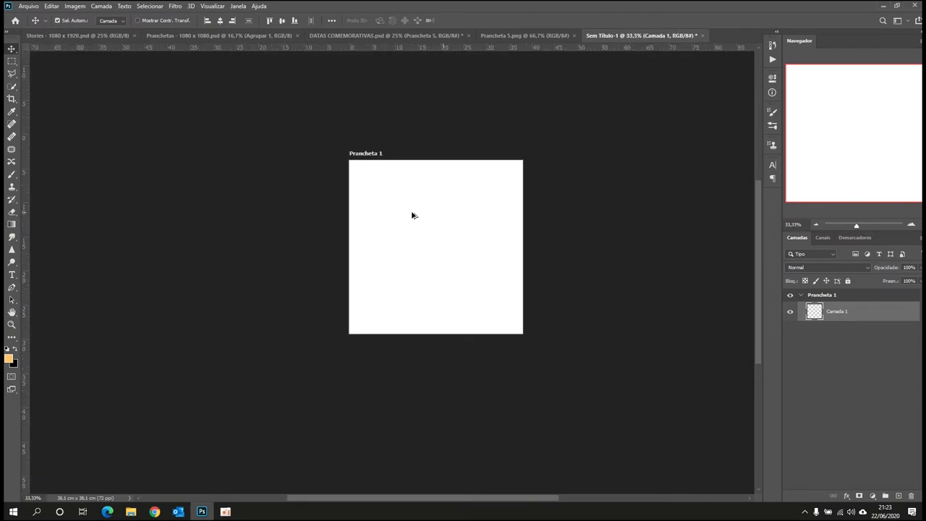
click(363, 156)
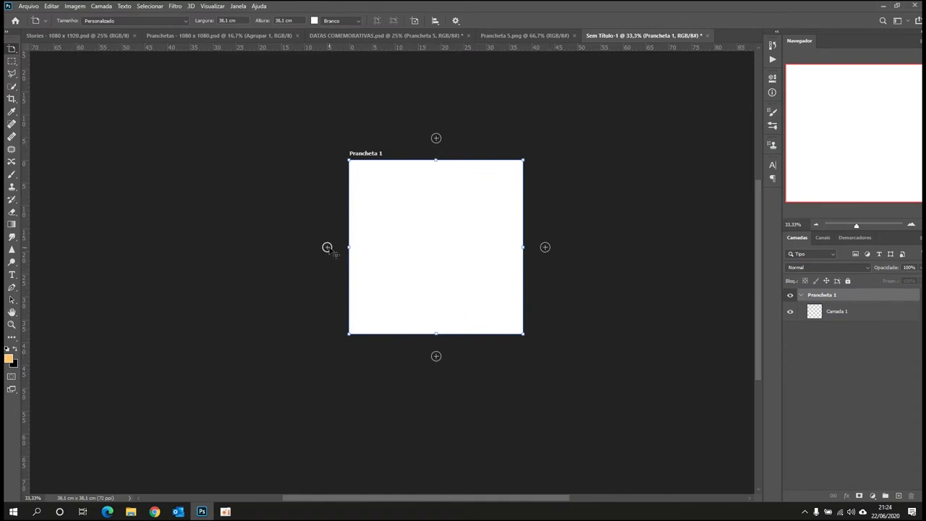
- Add artboards Prancheta 2 through 6 to form two rows of three squares
click(547, 247)
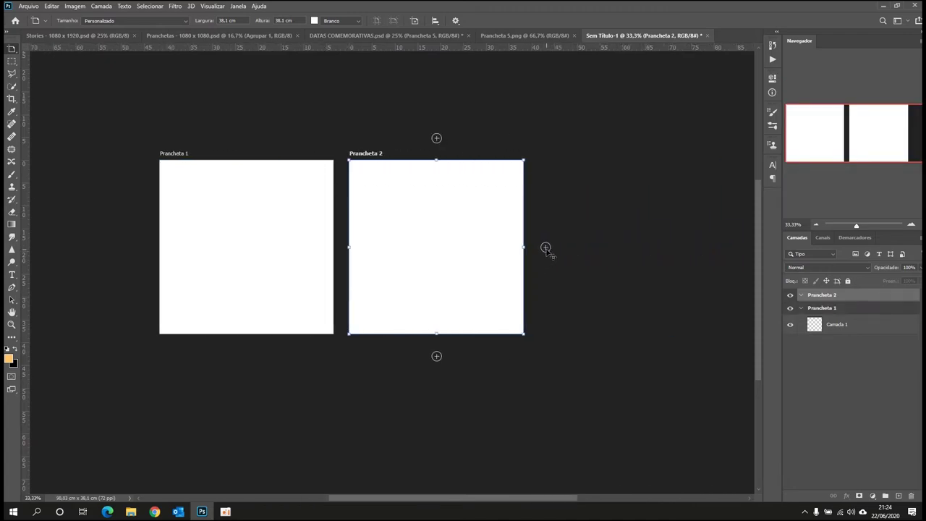
click(545, 248)
click(436, 355)
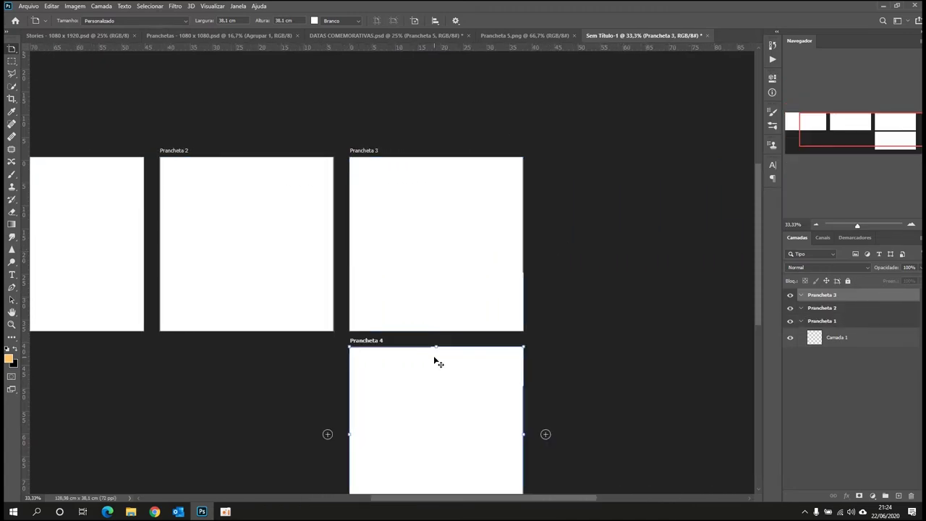
click(326, 248)
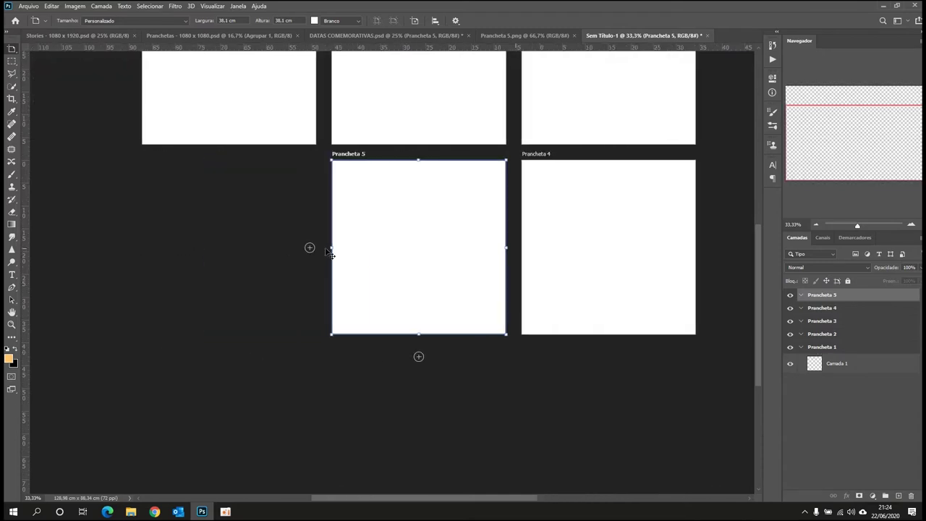
click(326, 249)
scroll(550, 243, down, 3)
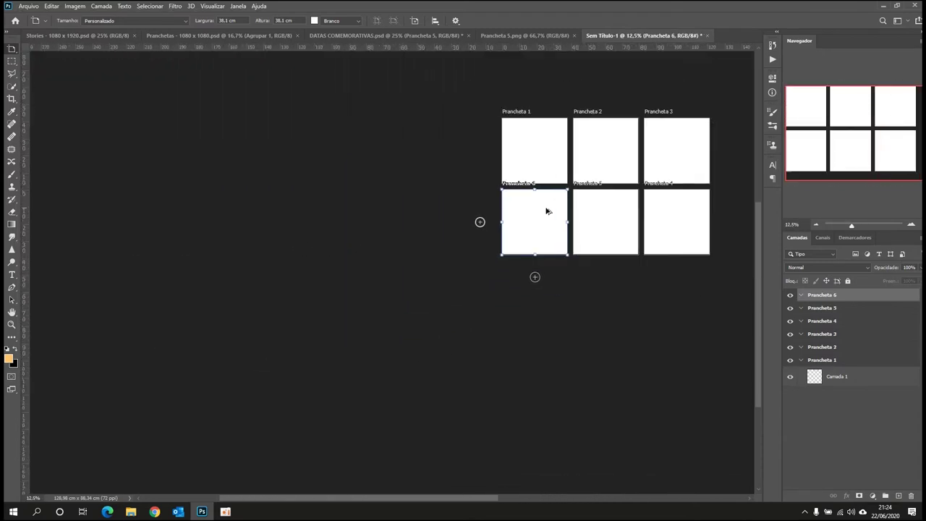
scroll(712, 157, up, 1)
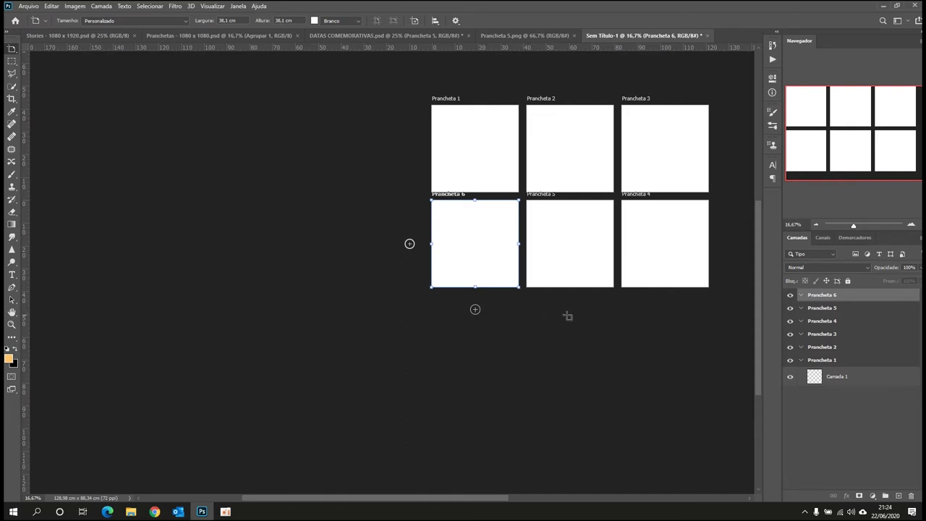
- Switch to the Move tool, deselect the artboard, and go to the Pranchetas - 1080 x 1080 document
key(v)
click(531, 355)
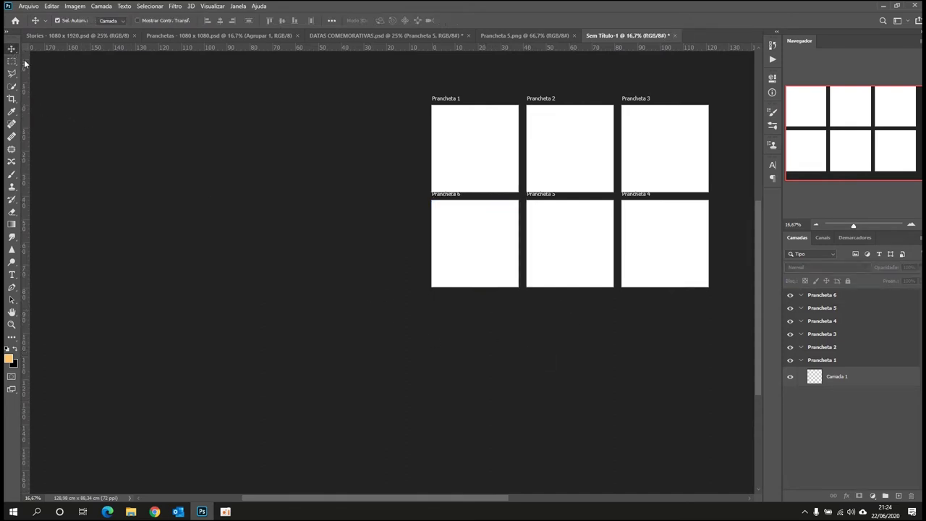
scroll(728, 194, right, 3)
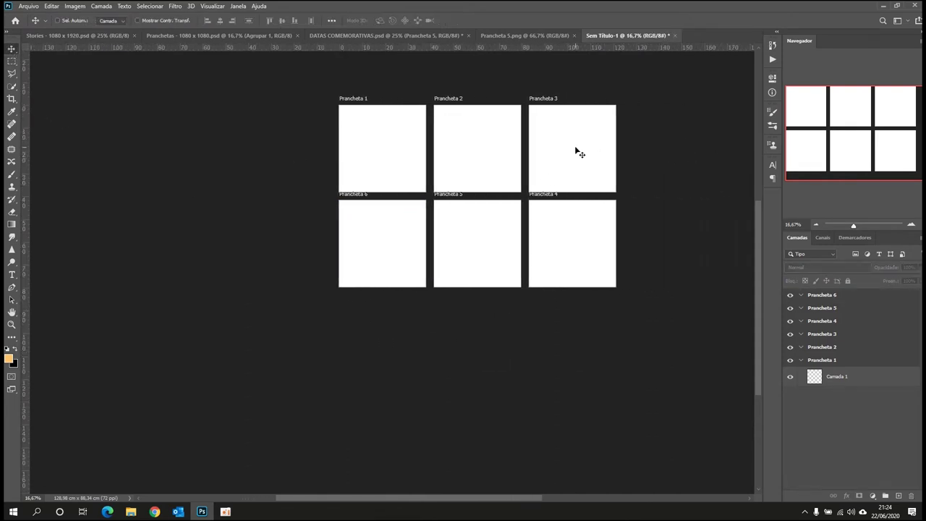
scroll(531, 114, up, 1)
scroll(434, 157, up, 1)
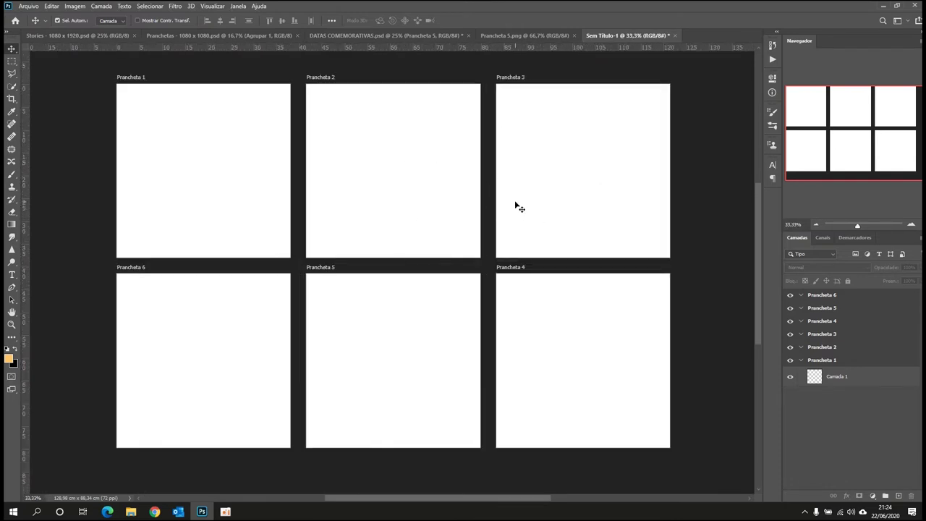
click(257, 35)
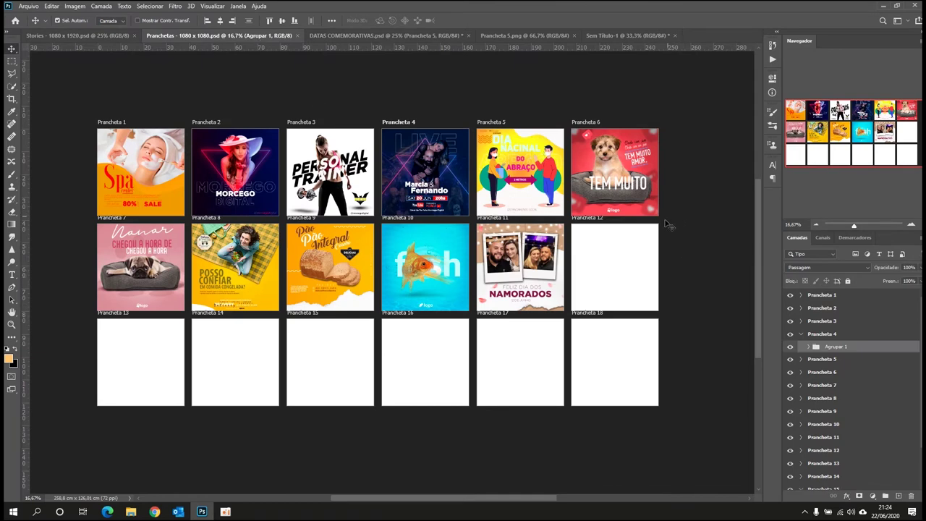
- Zoom around the Pranchetas document to look over its eighteen finished artboards
scroll(647, 234, up, 1)
scroll(626, 262, up, 1)
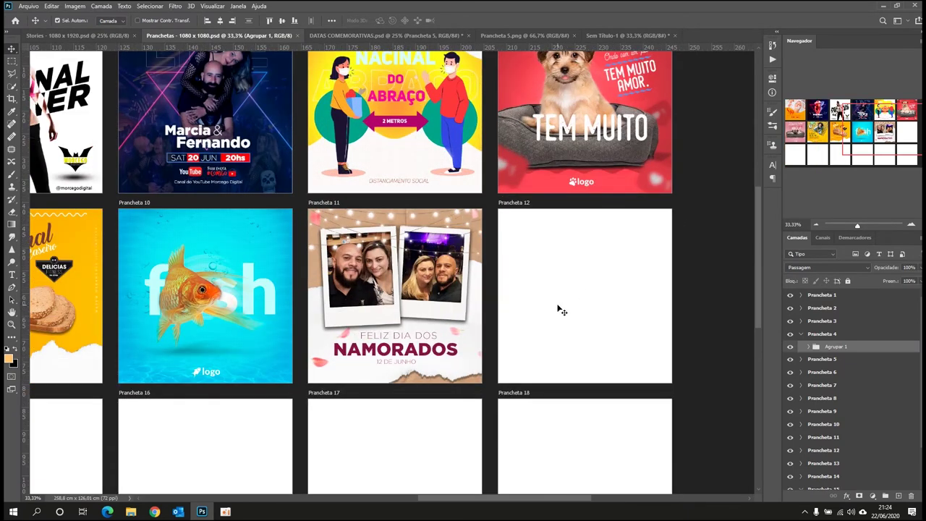
scroll(556, 306, down, 2)
scroll(645, 252, up, 1)
scroll(629, 256, down, 2)
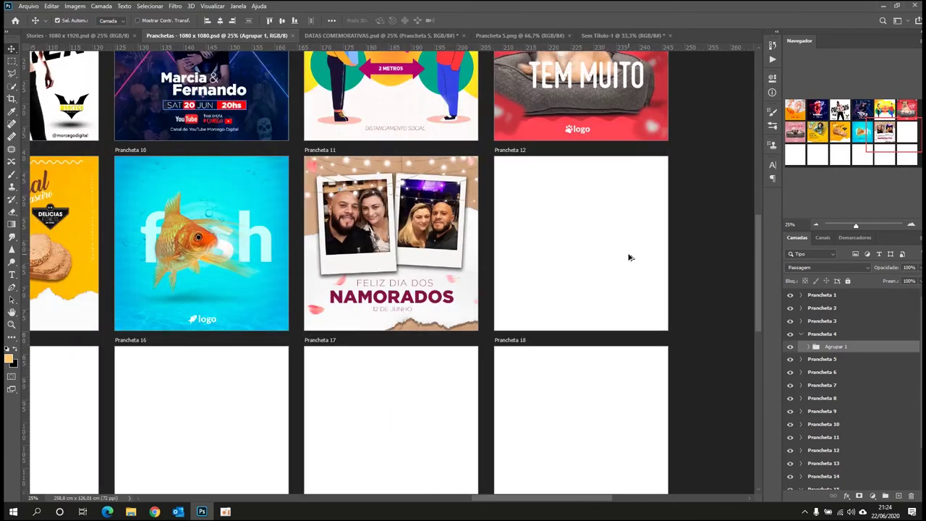
scroll(620, 253, down, 1)
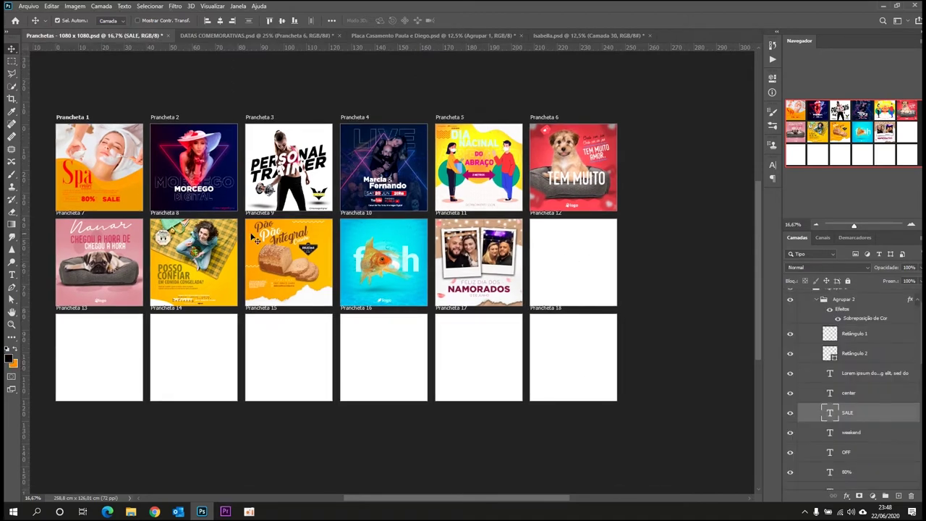
- Alt-drag a copy of the red SALE text from the Spa design into Prancheta 12's top-left corner
drag(122, 205, 563, 240)
scroll(569, 251, up, 1)
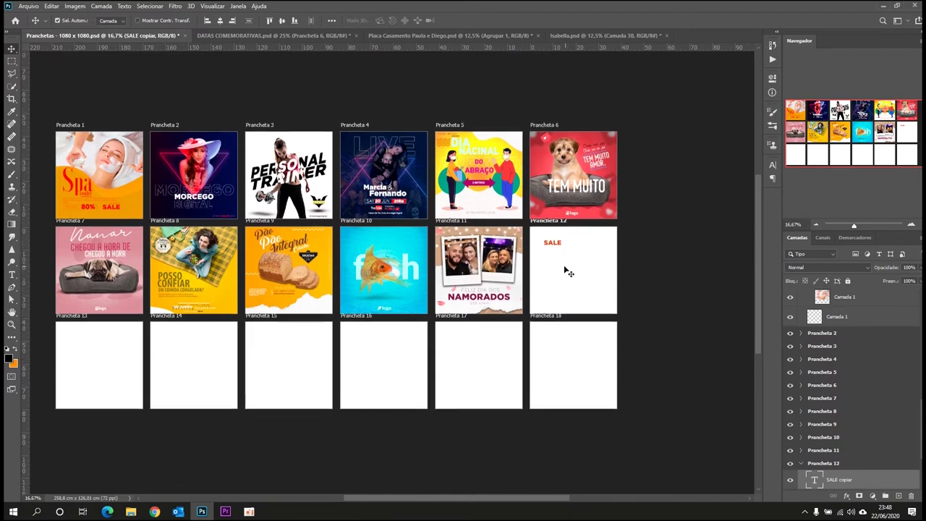
drag(557, 256, 554, 253)
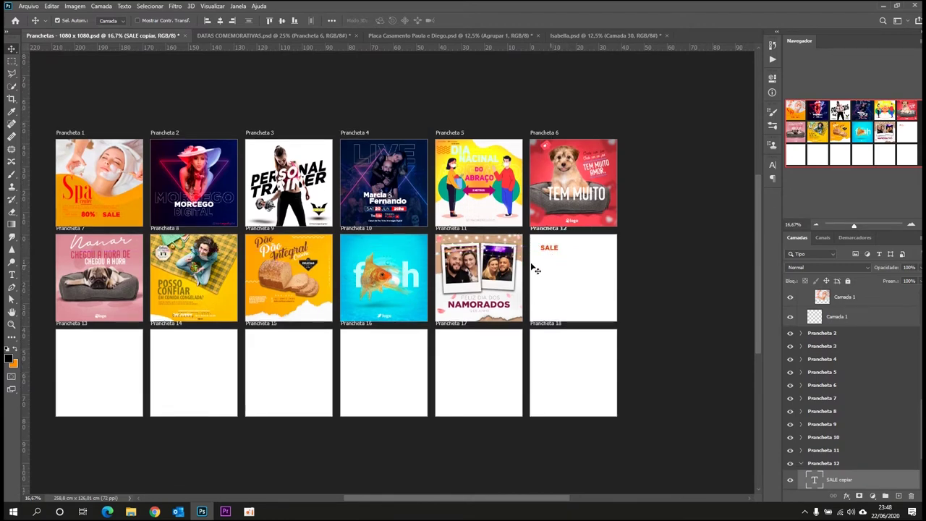
click(289, 165)
scroll(496, 263, down, 3)
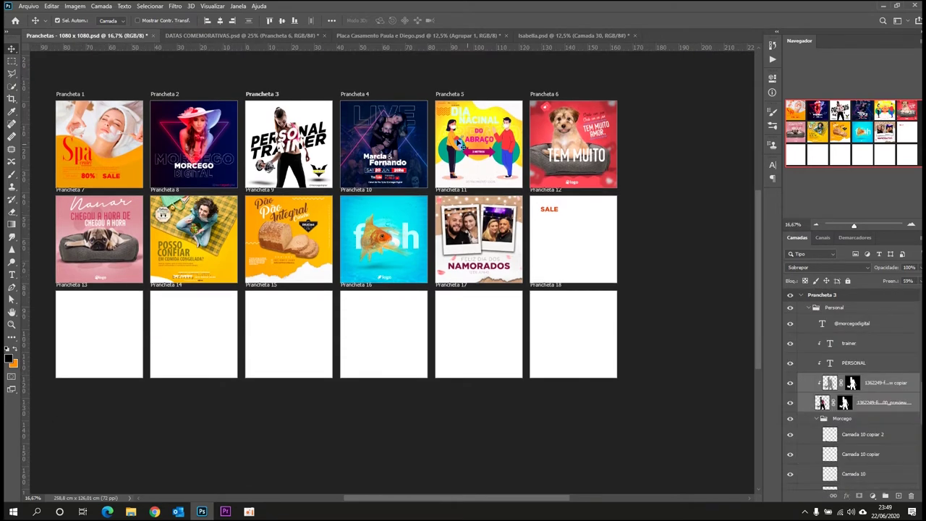
- Duplicate the puppy-on-a-bed photo from the Tem Muito design into Prancheta 12
click(458, 144)
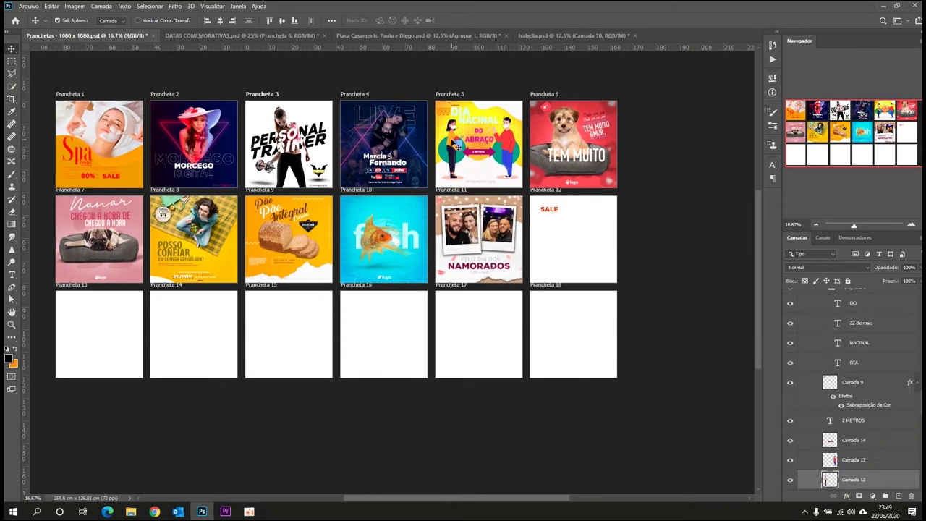
click(571, 134)
drag(566, 130, 573, 234)
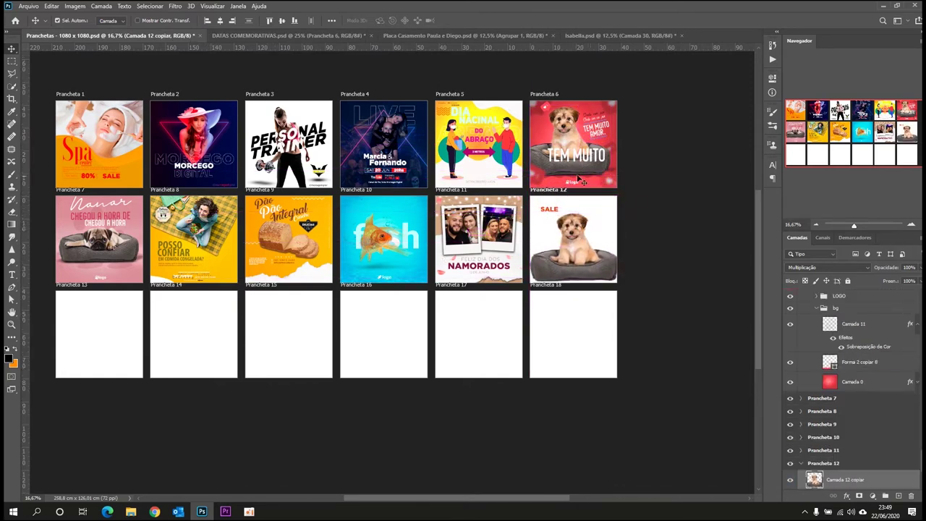
- Move the pink paw-print shapes into Prancheta 12 and copy the NAMORADOS title onto its top
click(547, 134)
drag(837, 377, 581, 228)
drag(628, 246, 572, 238)
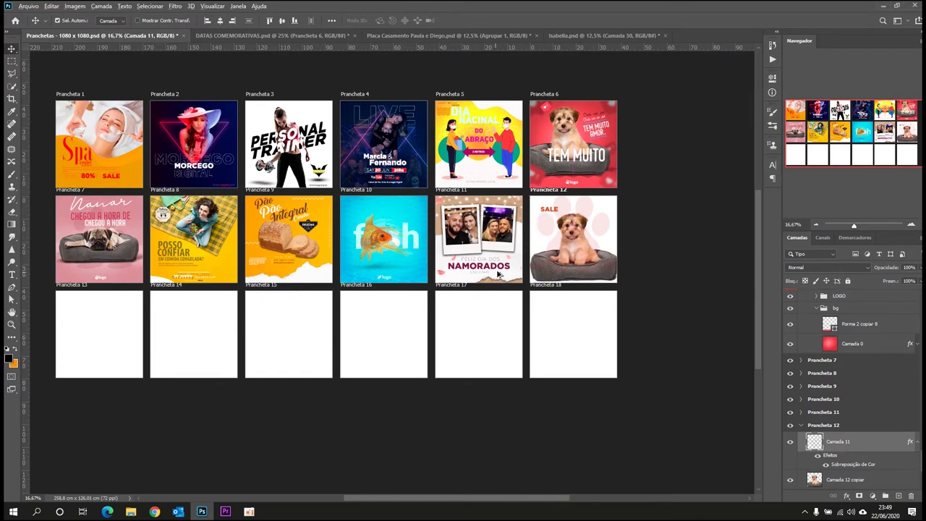
scroll(478, 286, up, 1)
drag(452, 274, 617, 229)
- Undo the stray paw copy, add a second SALE at right, reposition paws, and copy Integral into Prancheta 12
key(ctrl+z)
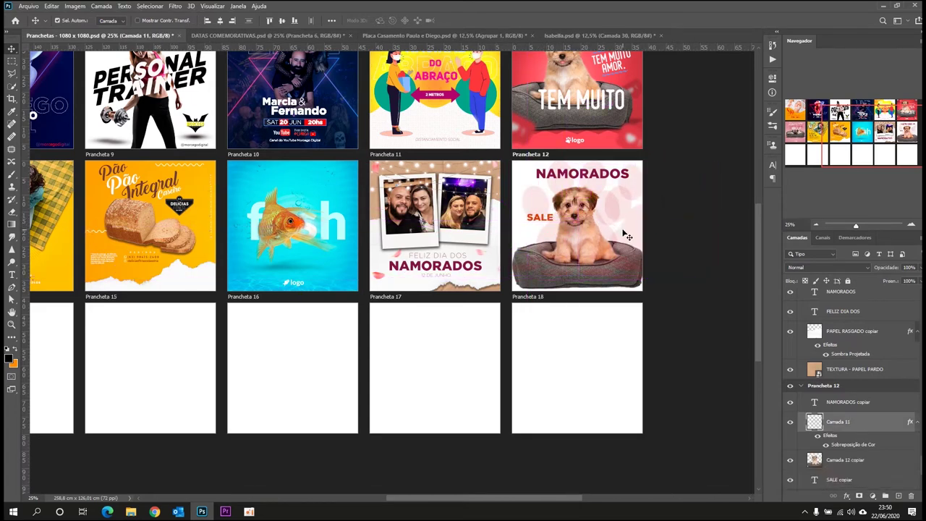
click(539, 224)
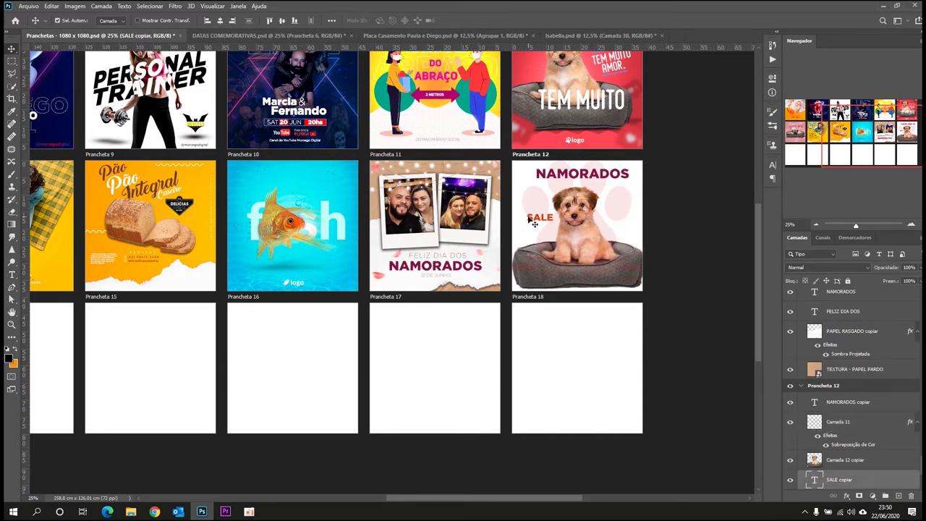
drag(529, 220, 613, 219)
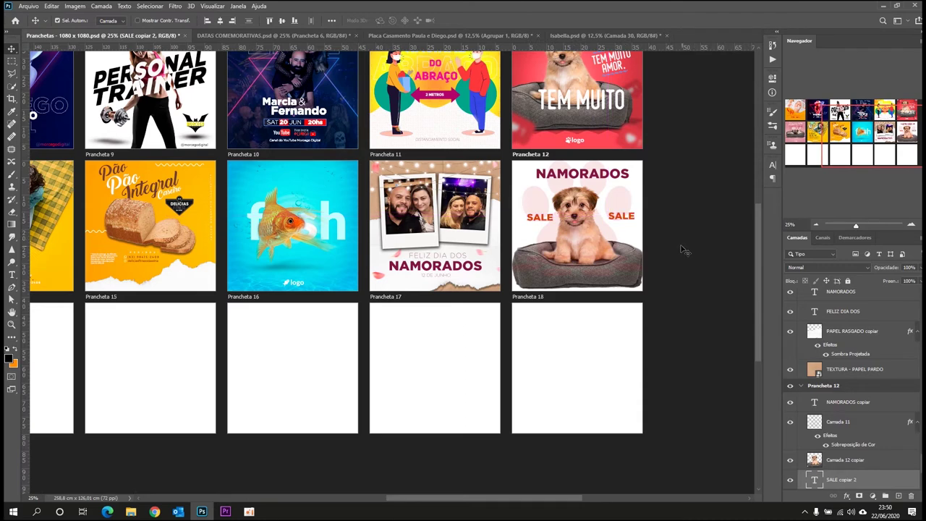
drag(544, 222, 539, 219)
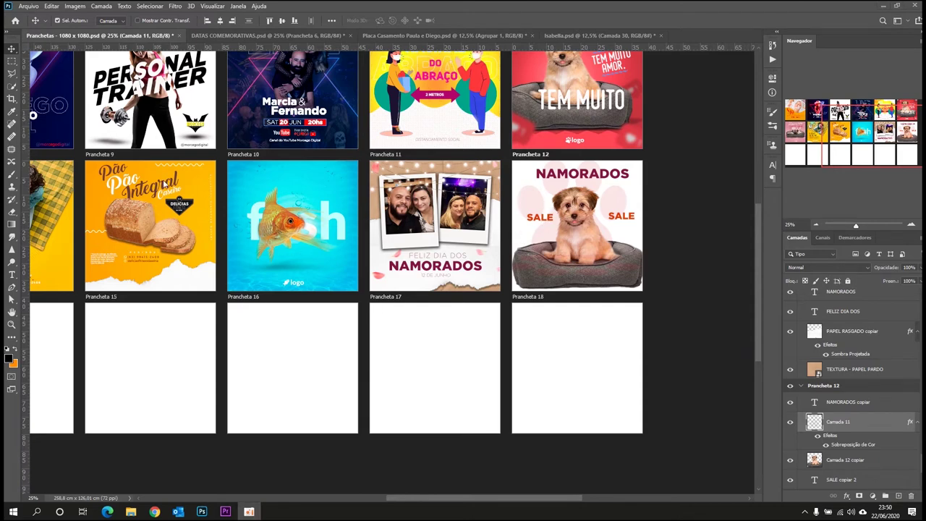
drag(181, 188, 571, 186)
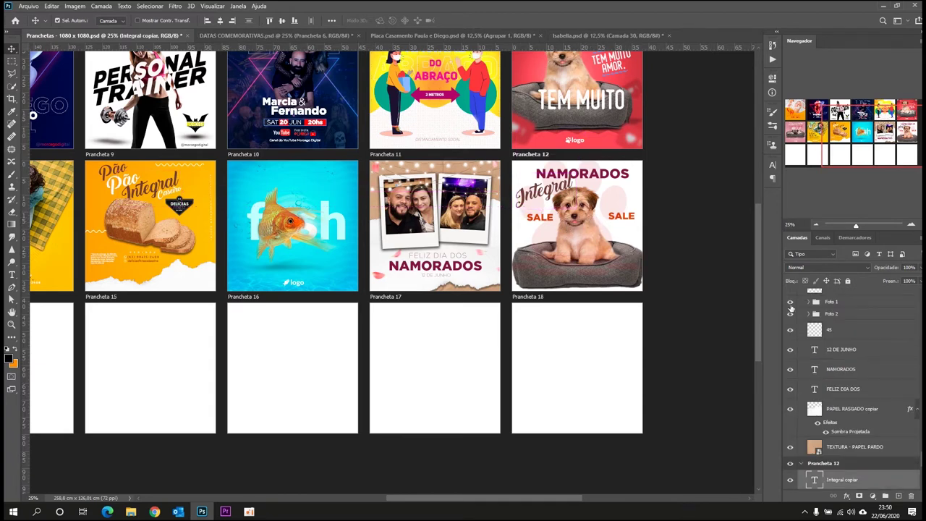
- Collapse the Prancheta 12, 11 and 6 artboard groups in the Layers panel
scroll(836, 406, down, 1)
scroll(836, 406, down, 3)
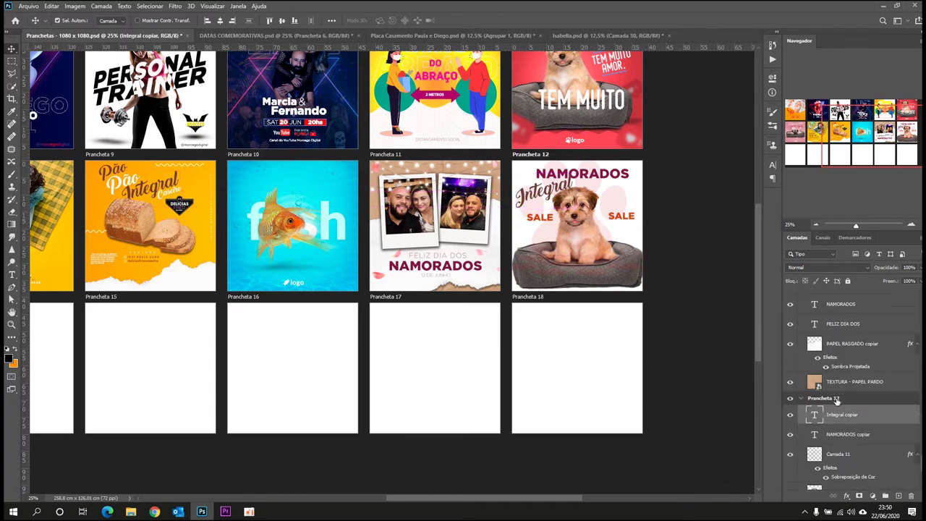
click(801, 373)
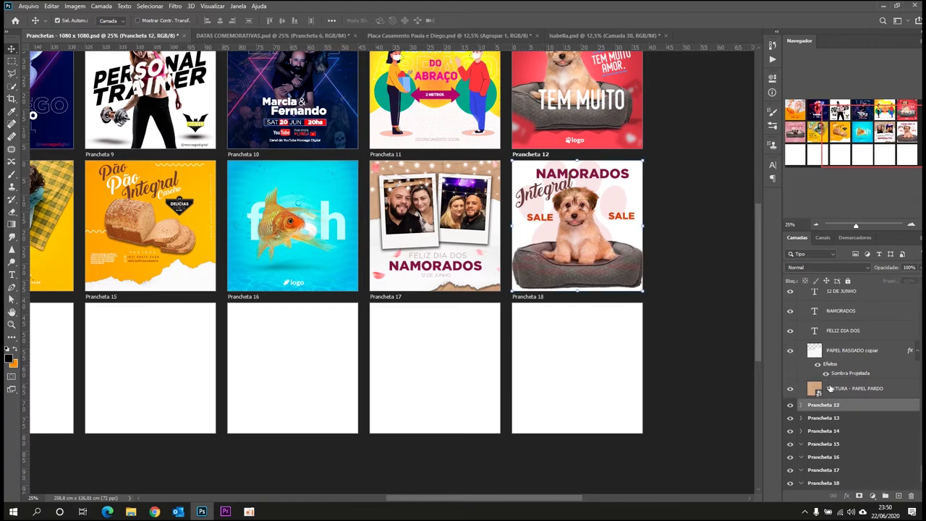
scroll(829, 389, up, 7)
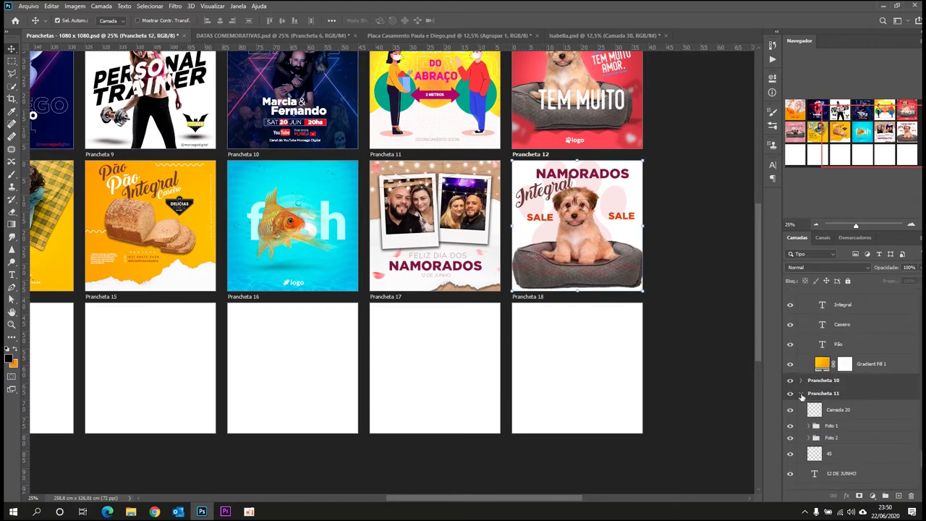
click(801, 396)
scroll(825, 383, up, 5)
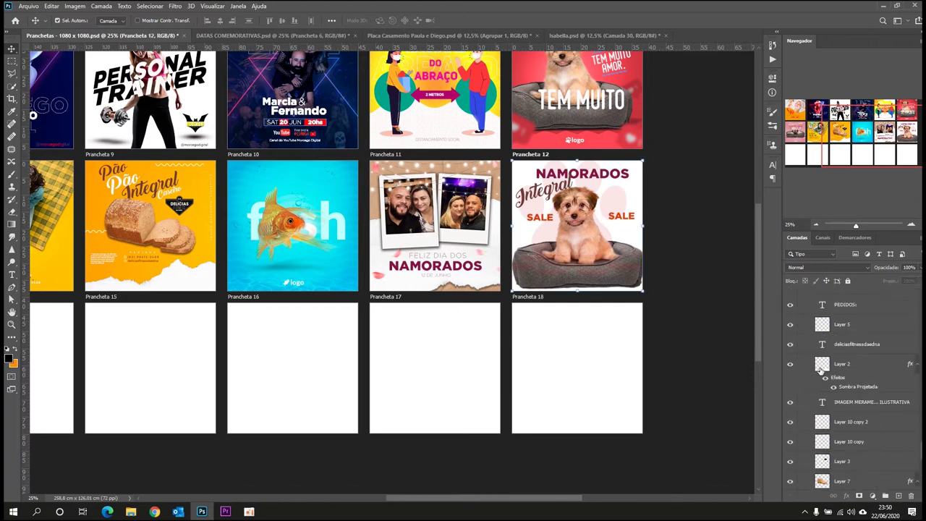
scroll(818, 365, up, 6)
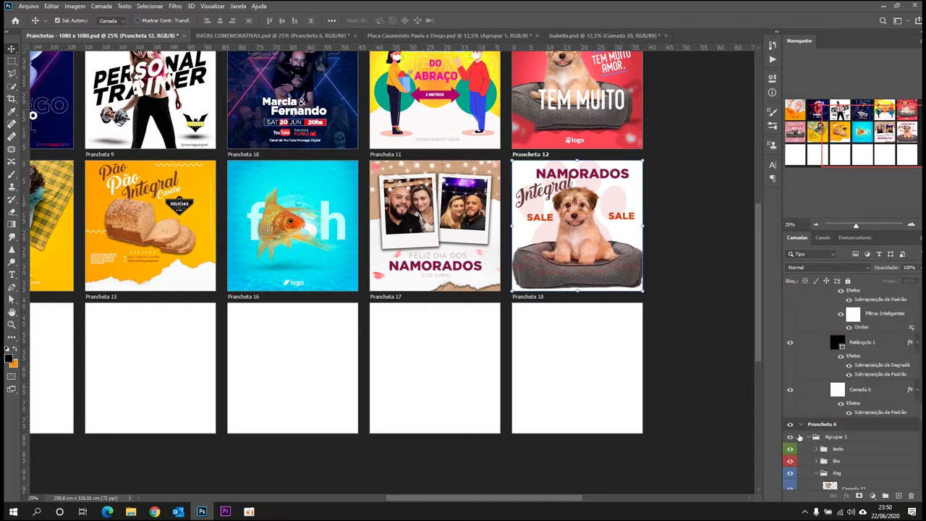
click(801, 425)
scroll(817, 361, up, 8)
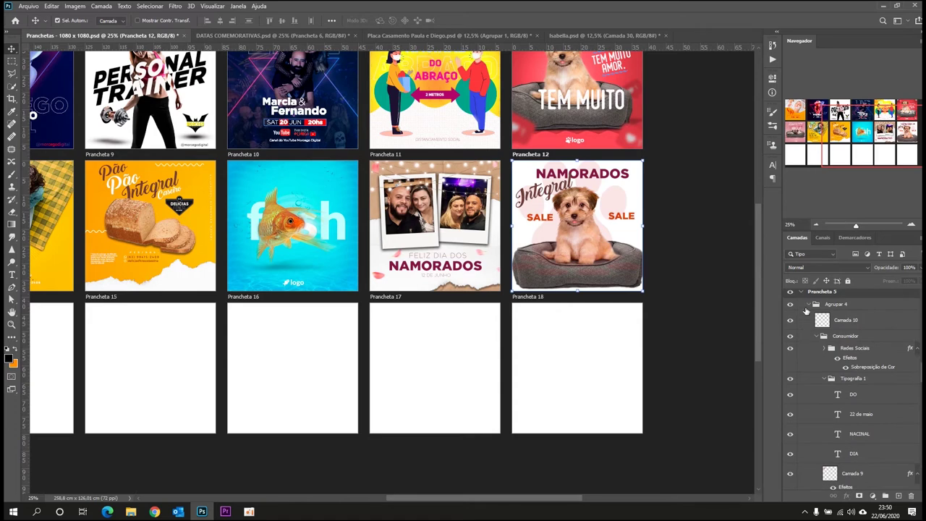
- Collapse the Prancheta 5, 9, 3 and 1 artboard groups in the Layers panel
click(801, 292)
scroll(816, 355, up, 4)
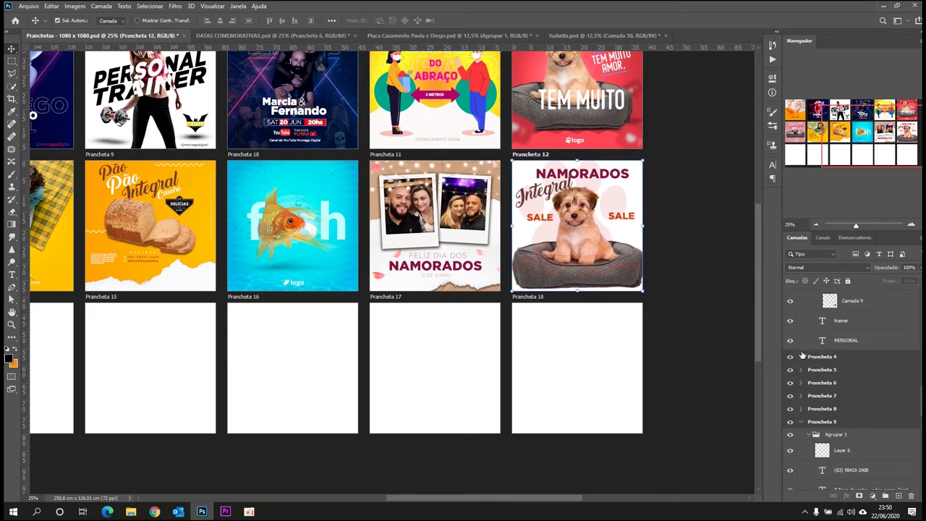
click(801, 422)
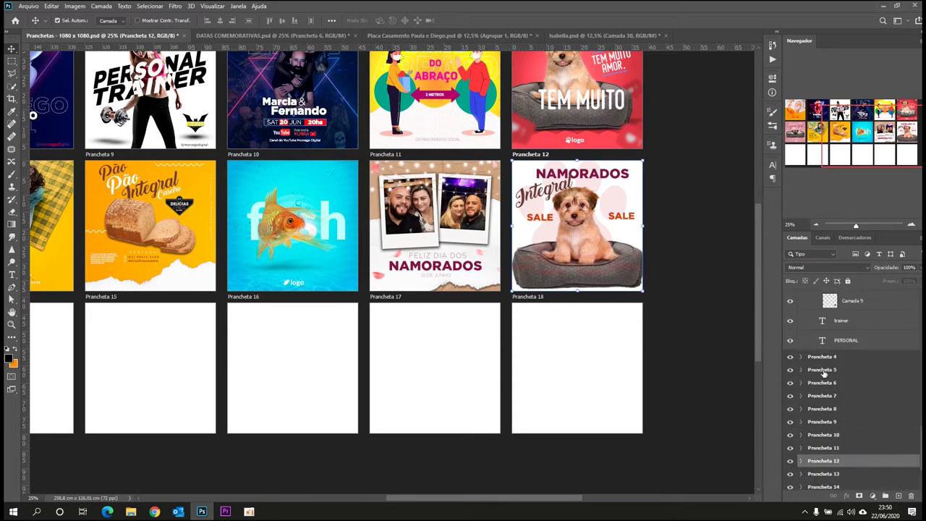
scroll(818, 405, up, 6)
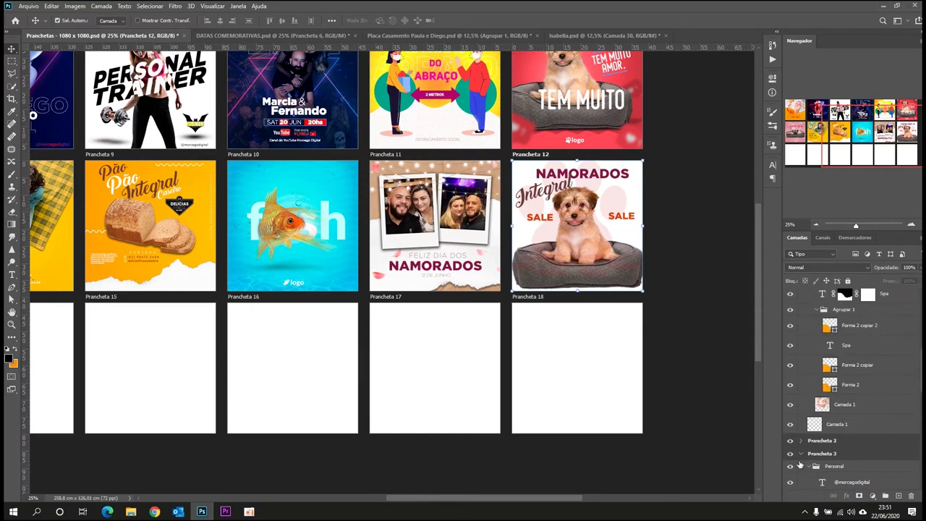
click(801, 454)
scroll(822, 376, up, 5)
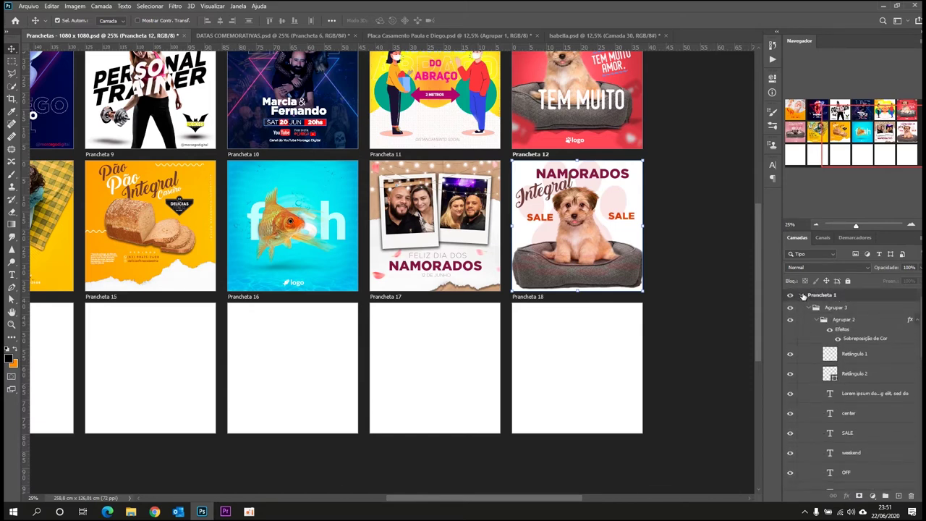
click(802, 295)
scroll(835, 375, down, 1)
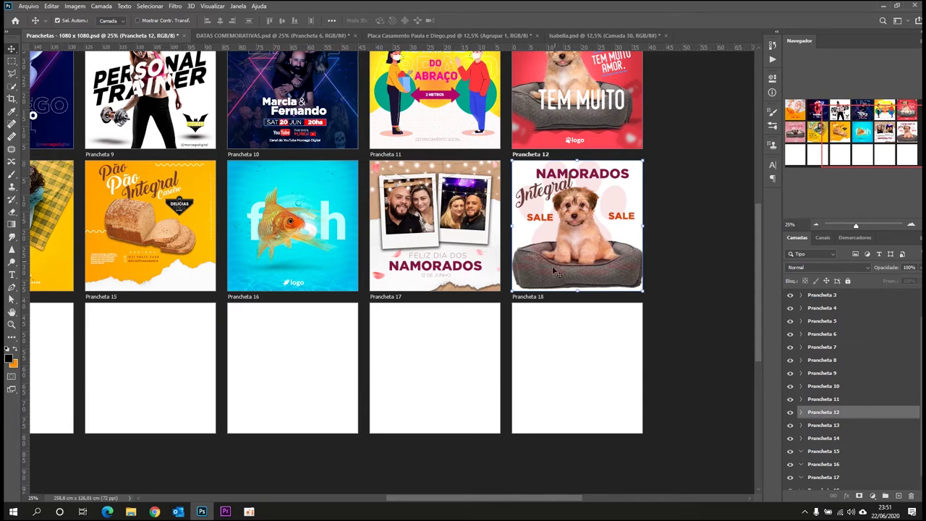
right_click(810, 413)
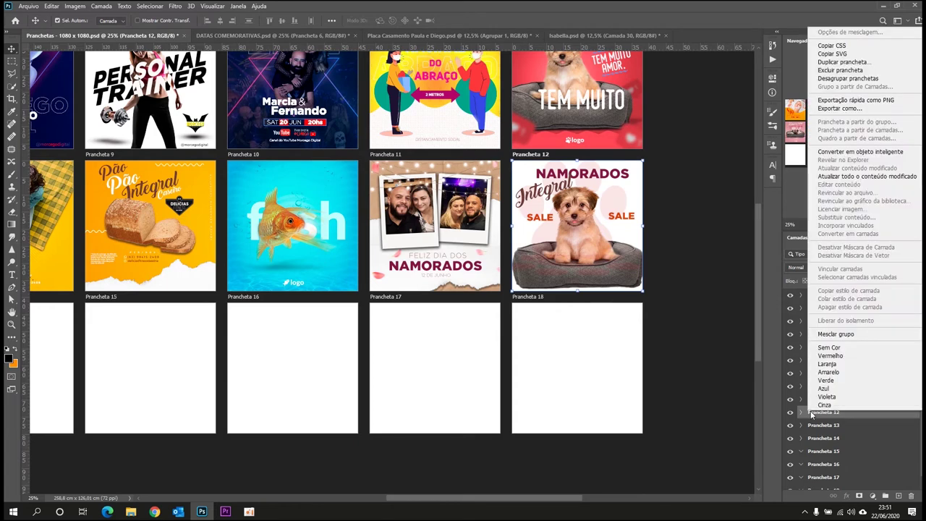
- Quick-export Prancheta 12 as a PNG, overwriting the existing Prancheta 12.png
click(862, 101)
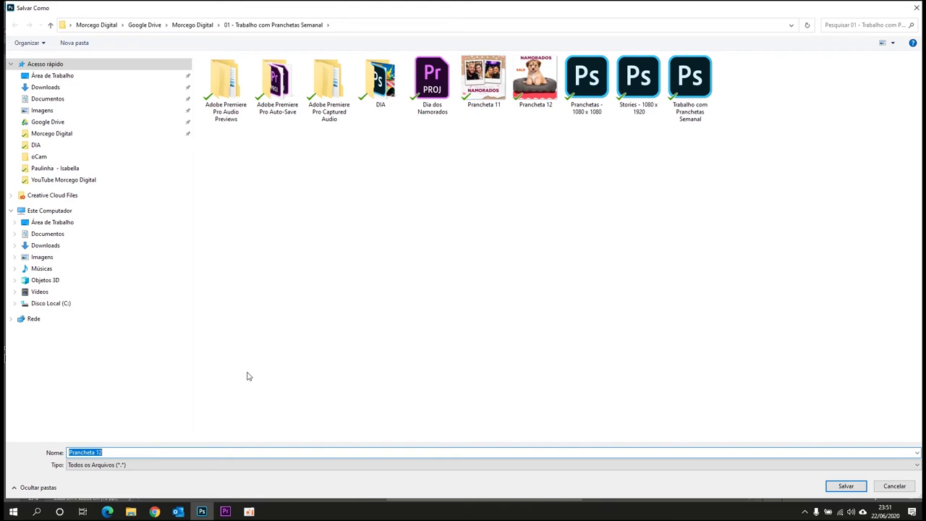
click(839, 487)
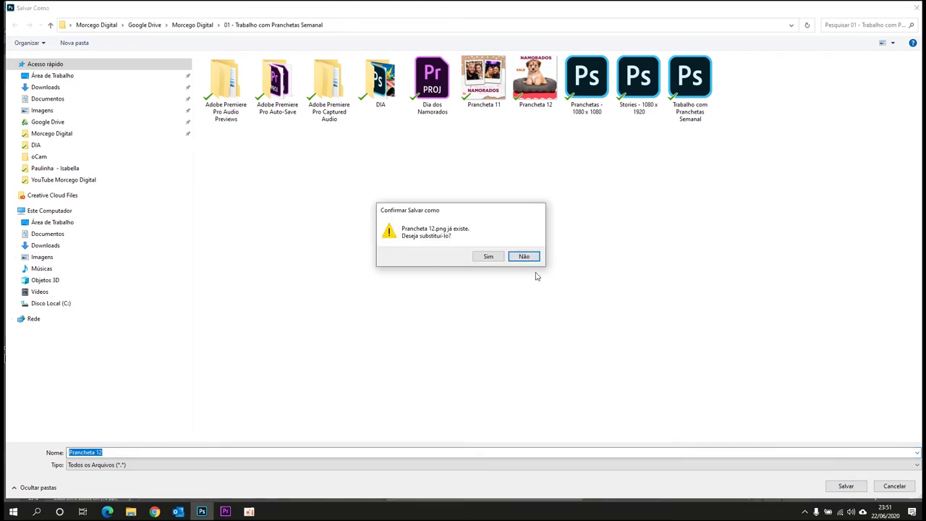
click(488, 258)
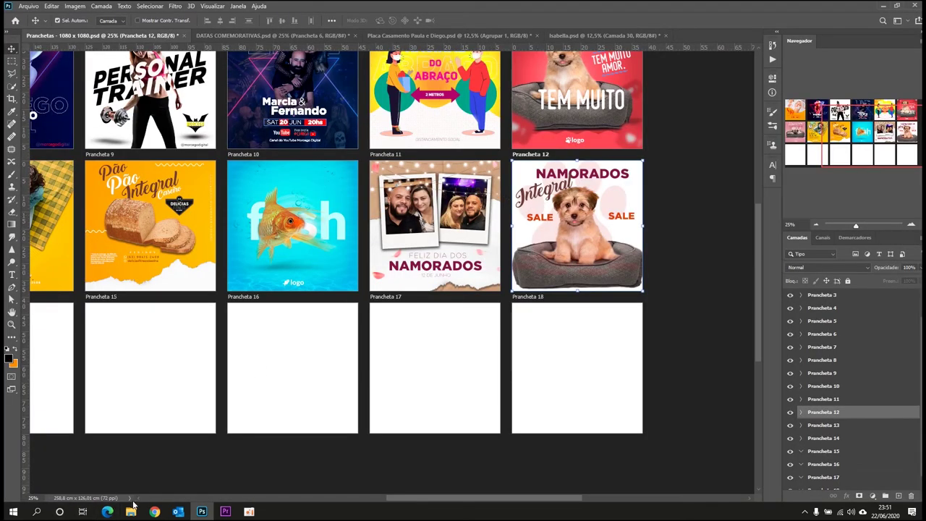
mouse_move(131, 512)
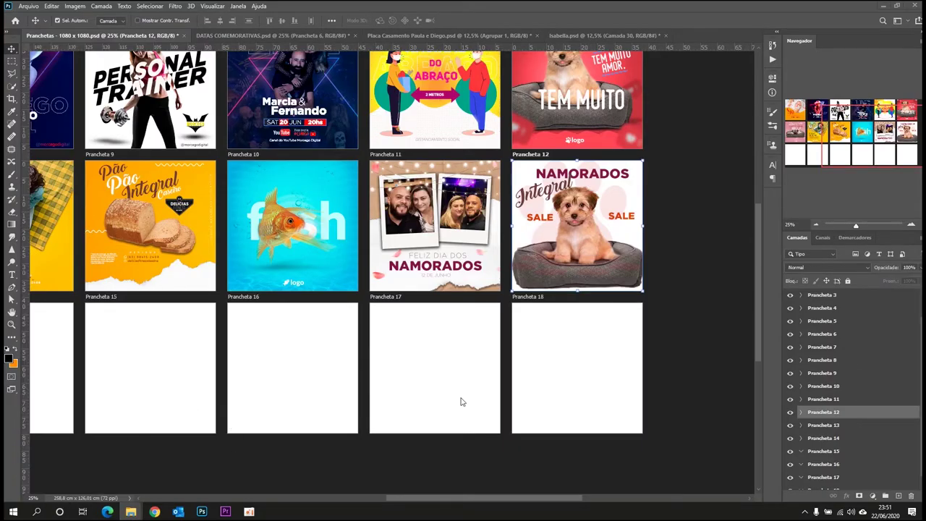
- Bring back File Explorer and navigate to the 01 - Trabalho com Pranchetas Semanal folder
key(alt+Tab)
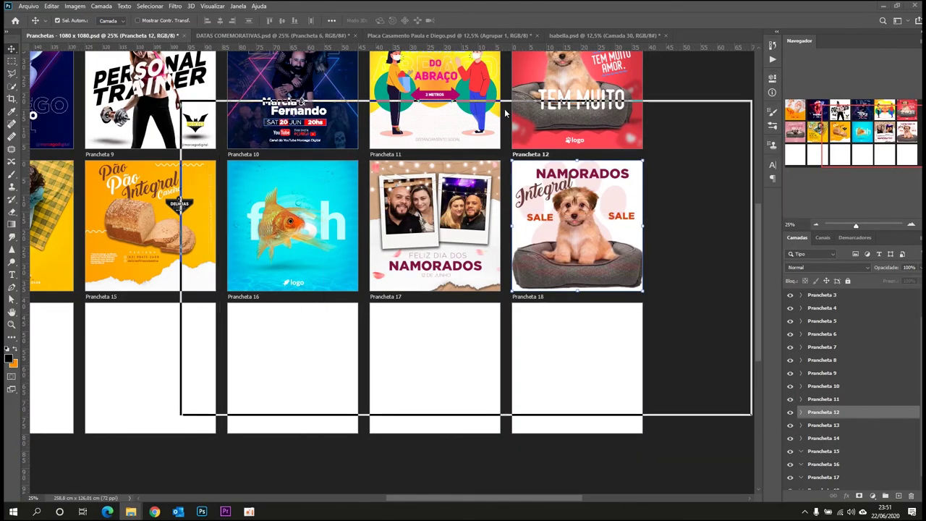
click(207, 220)
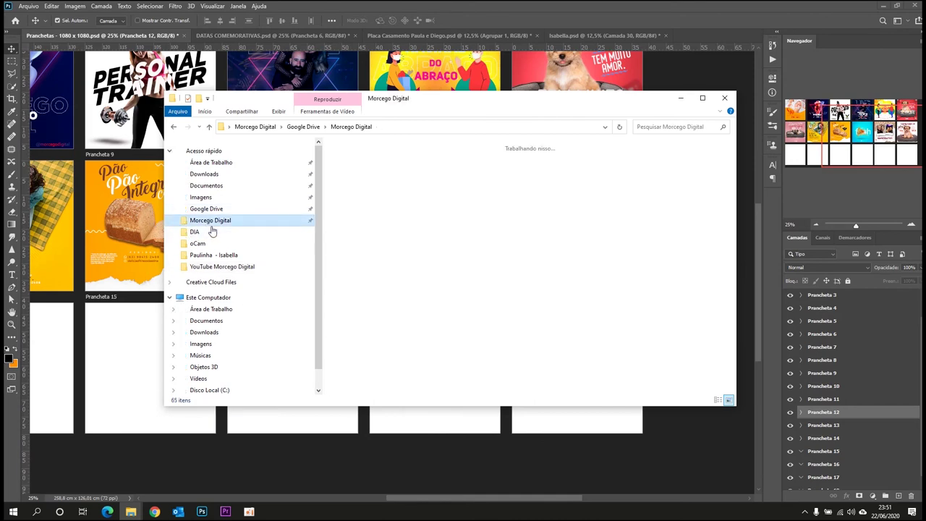
click(214, 267)
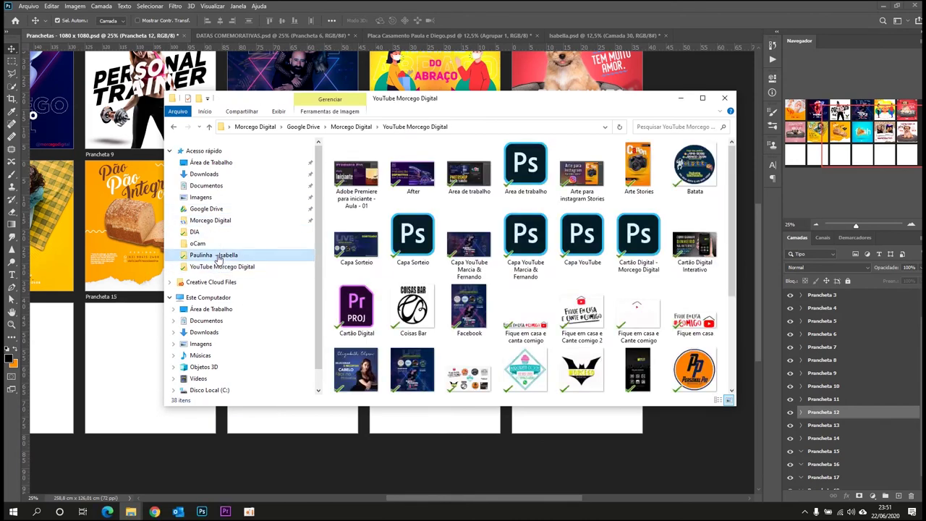
click(214, 255)
click(207, 221)
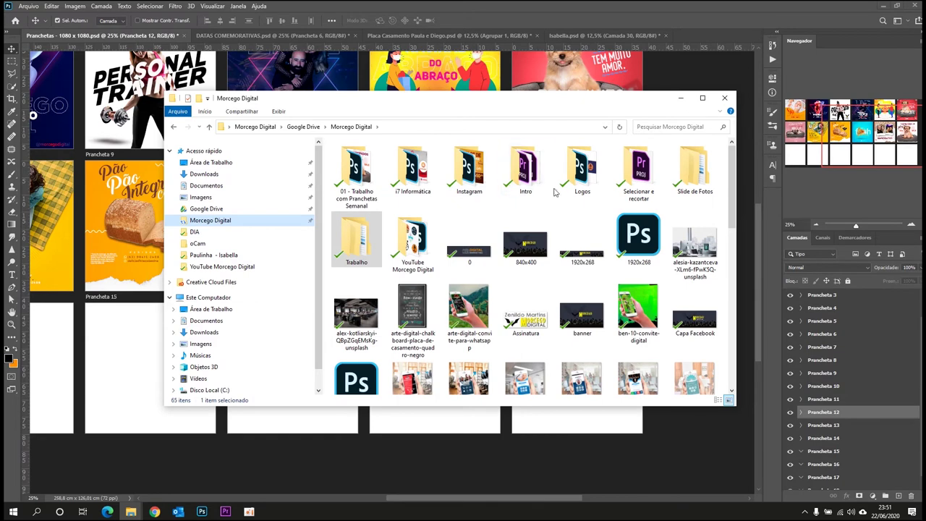
double_click(468, 168)
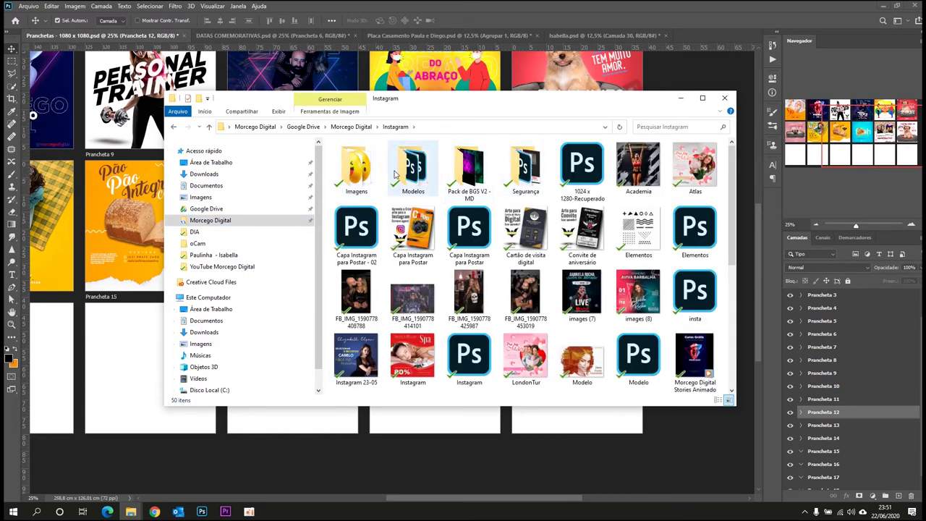
key(alt+Left)
key(alt+Left)
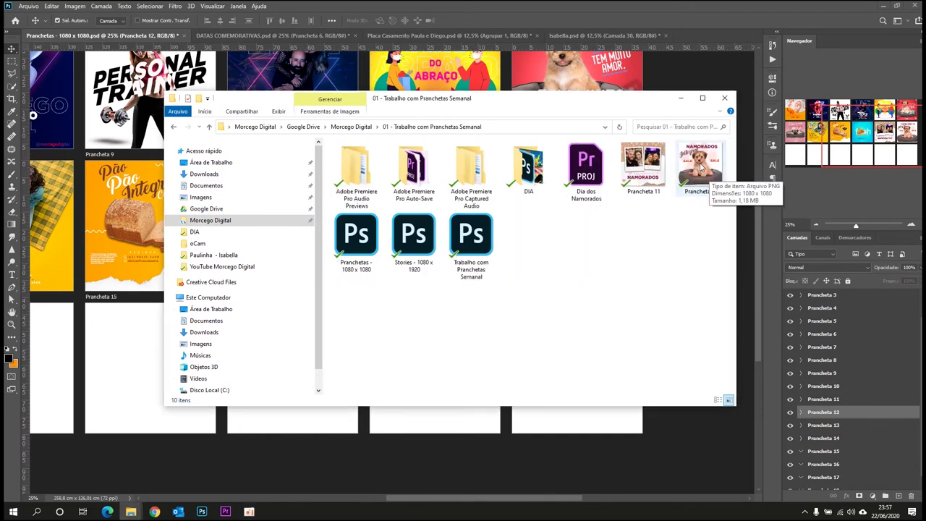
- Preview Prancheta 12.png in Photo Viewer to confirm the NAMORADOS puppy design, then close it
click(694, 189)
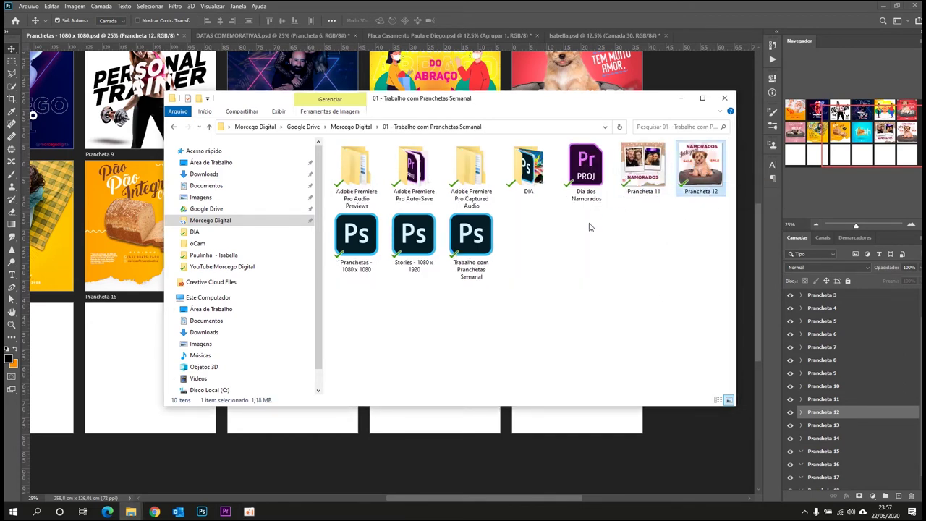
key(Return)
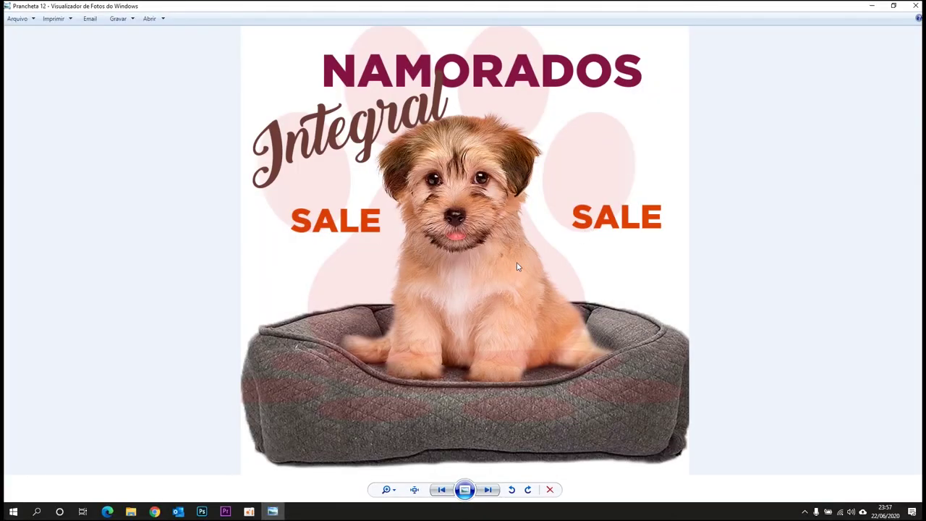
click(916, 5)
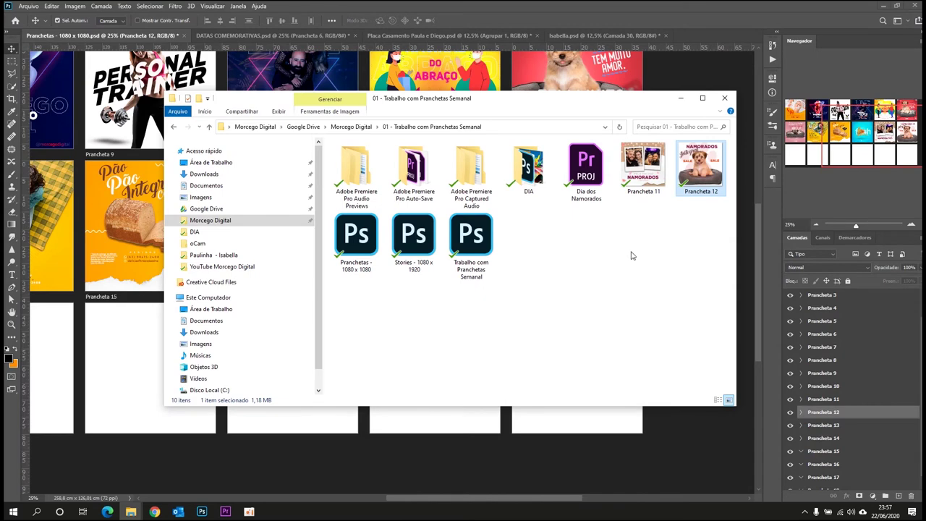
- Return to Photoshop and cycle through the open documents, ending on the Isabella.psd poster
click(608, 17)
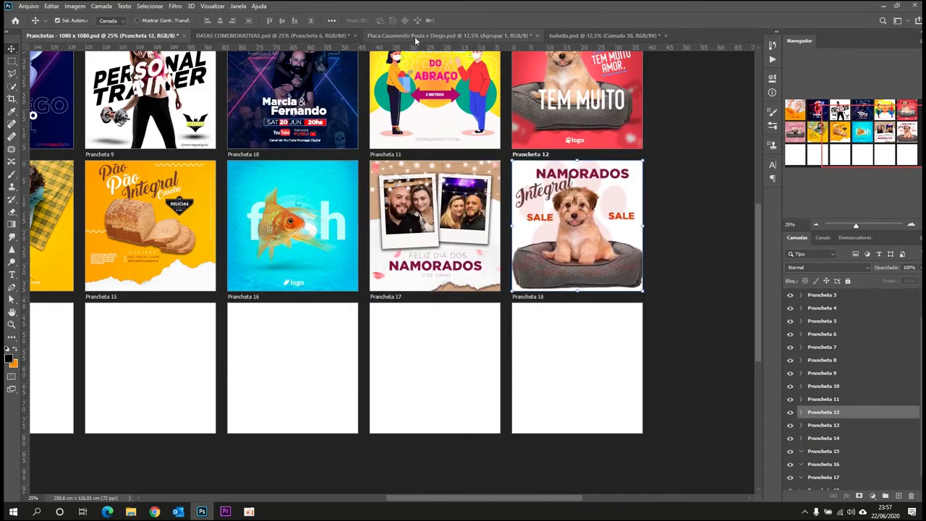
click(561, 37)
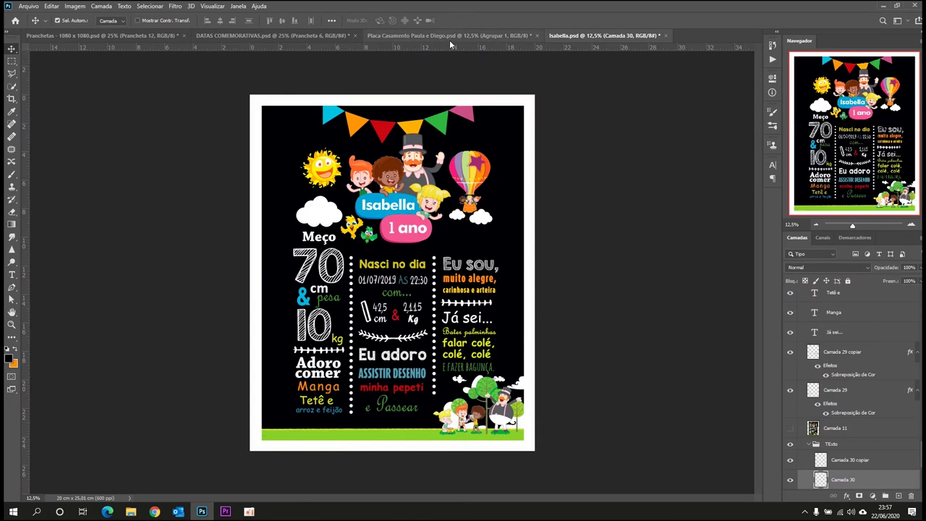
click(449, 37)
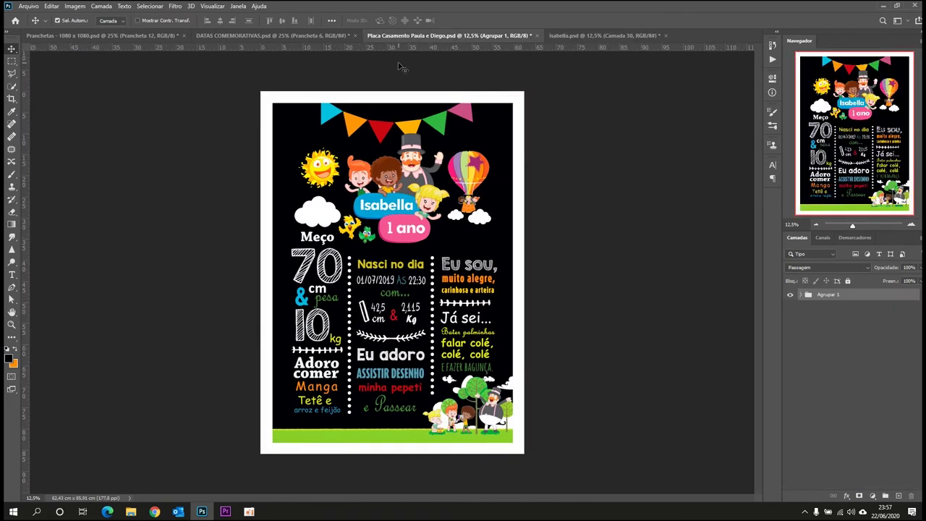
click(324, 36)
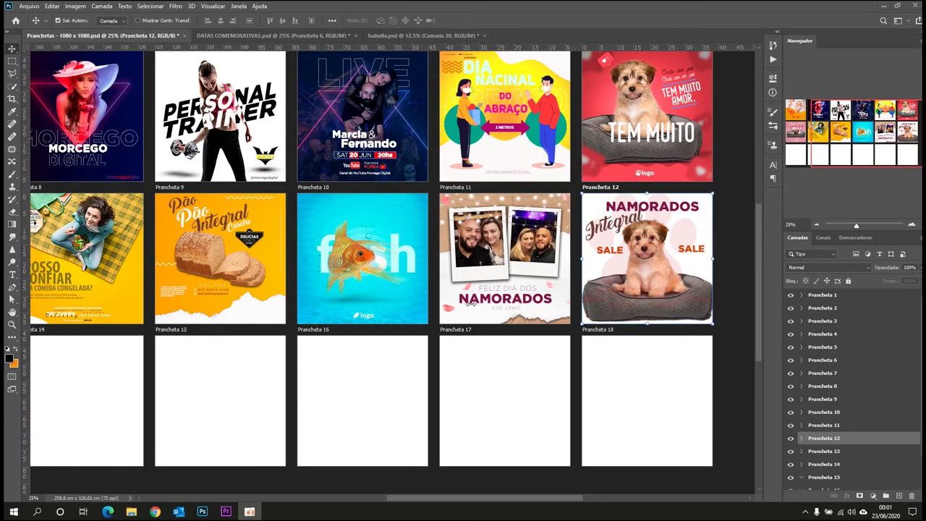
click(409, 35)
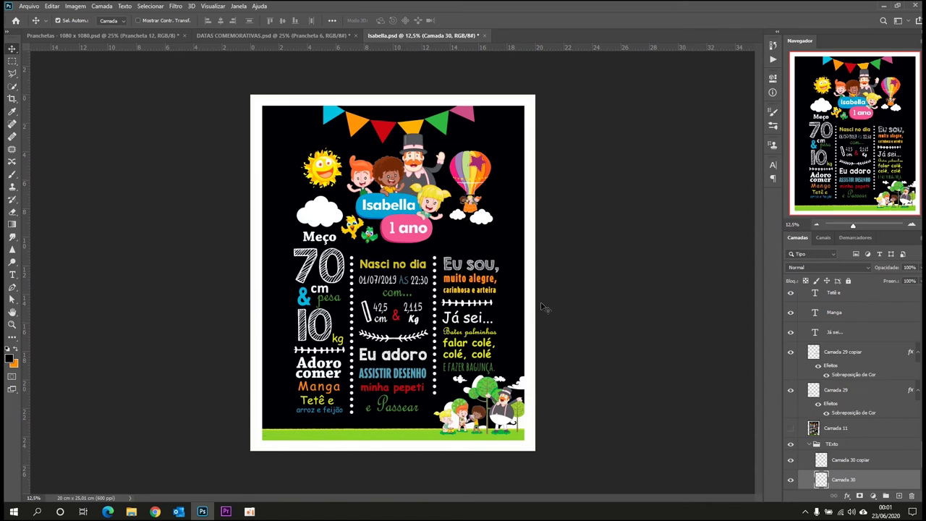
scroll(830, 350, down, 2)
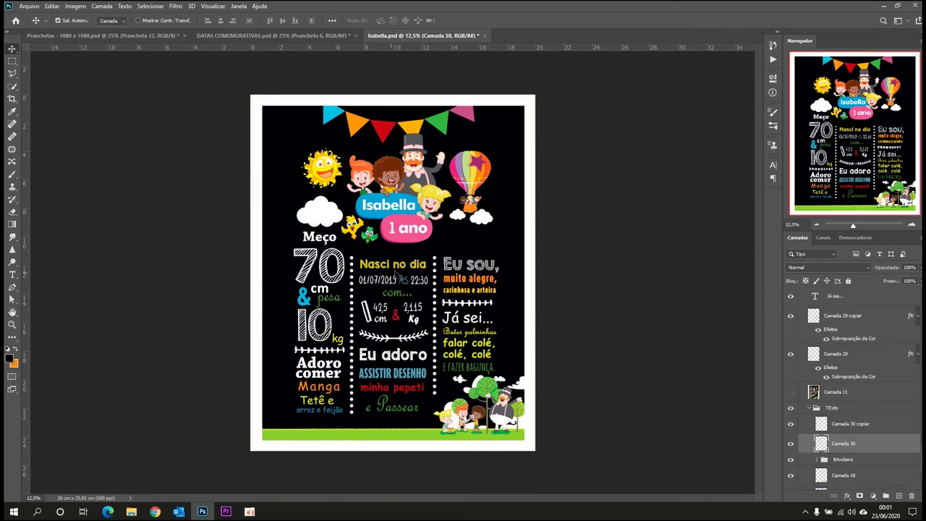
click(29, 6)
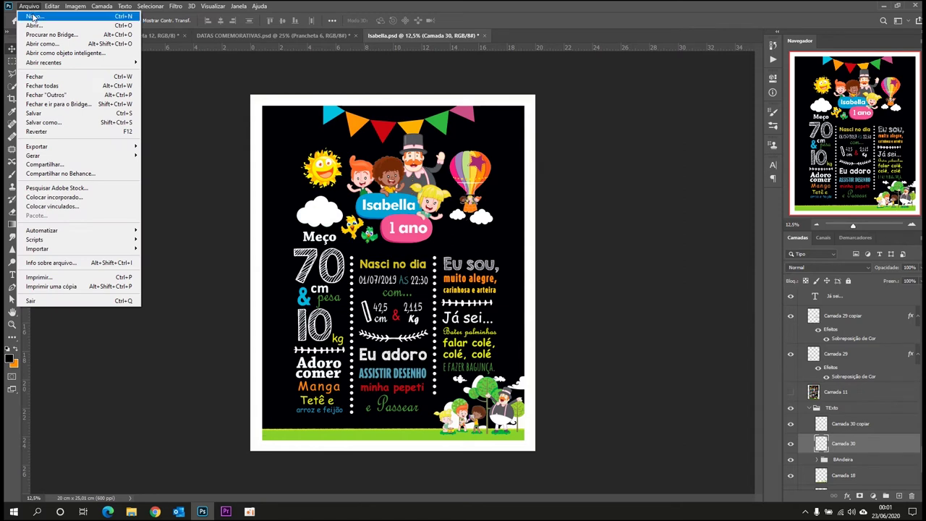
- Start Salvar como for the poster, saving on this computer in the Desktop folder
click(45, 123)
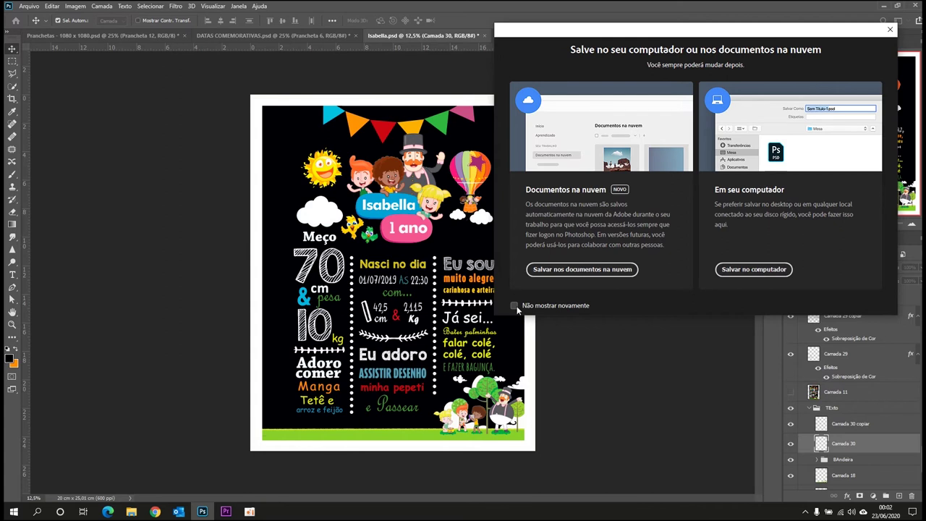
click(760, 271)
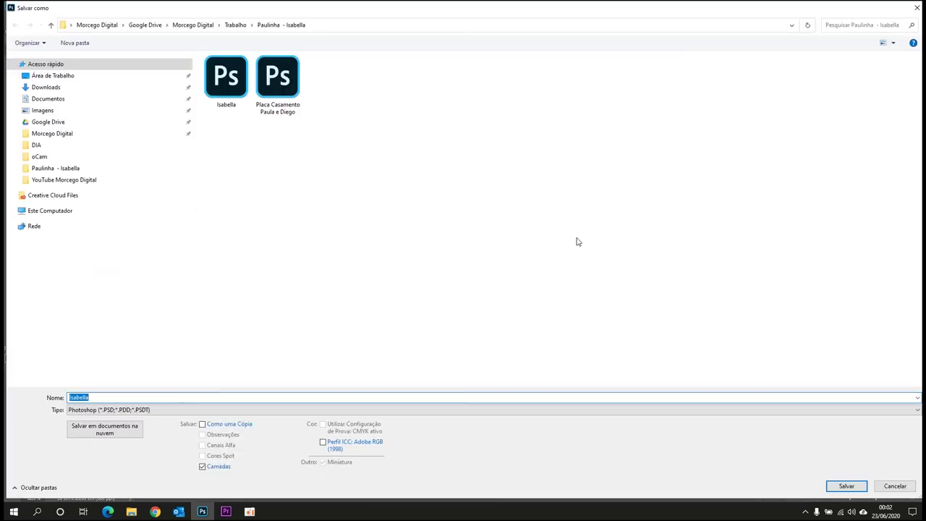
click(55, 79)
- Rename the file to 'teste', set the type to JPEG and save it
double_click(104, 398)
text(teste)
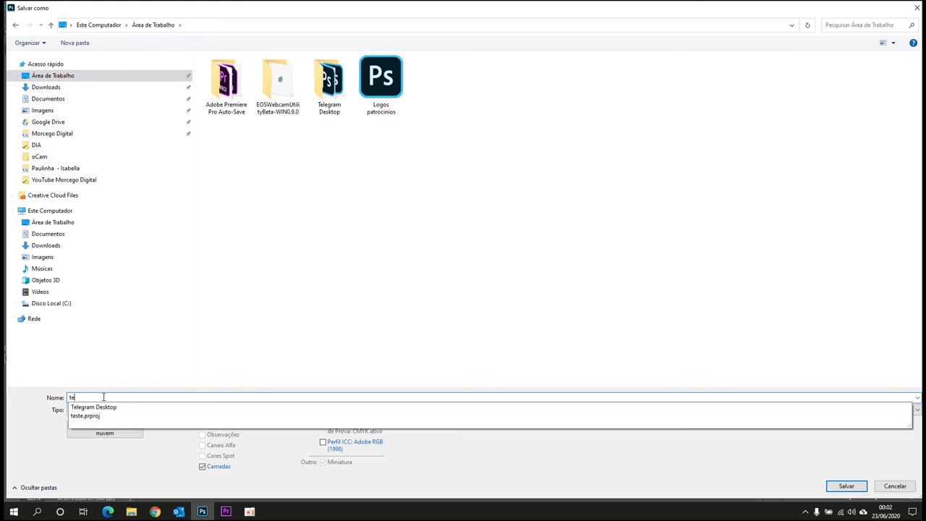
click(371, 242)
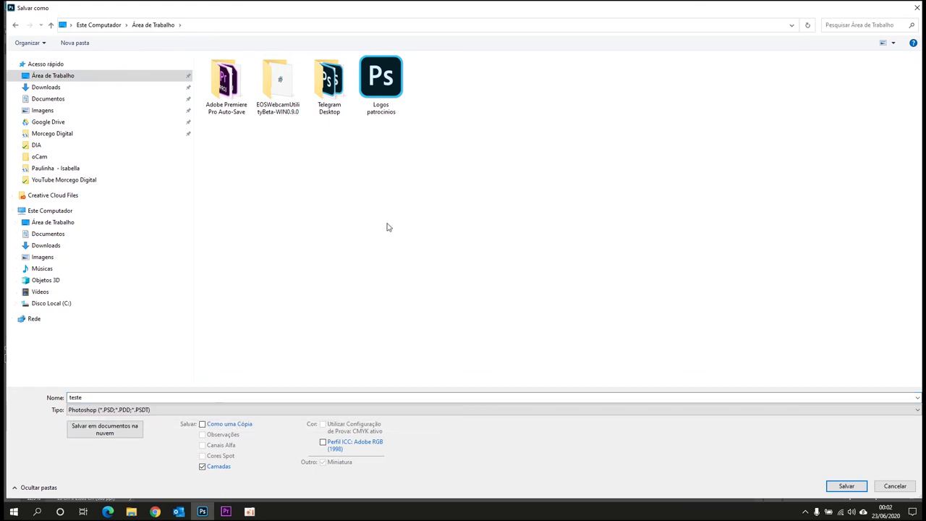
click(167, 415)
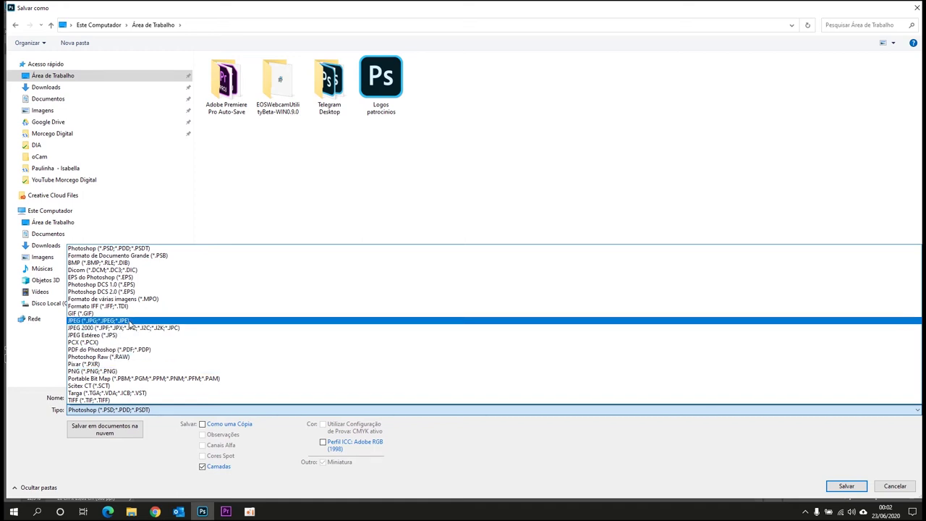
click(129, 321)
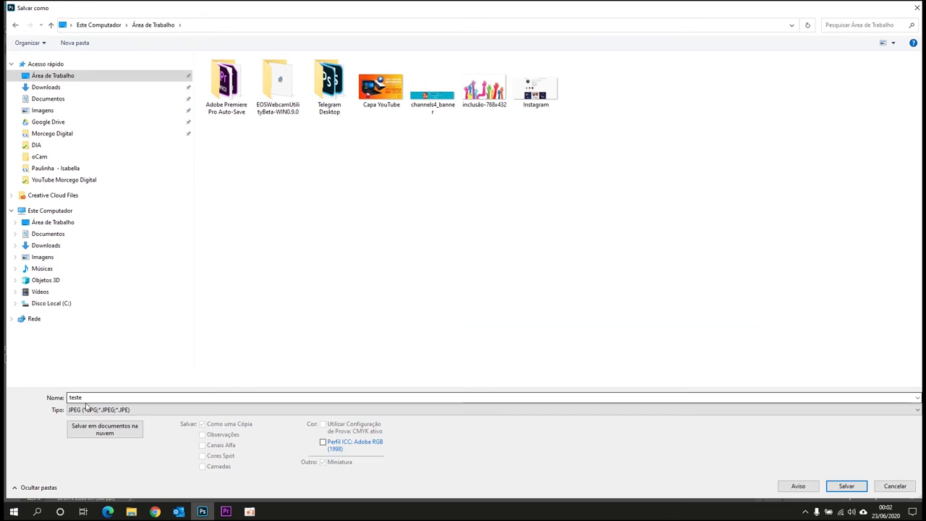
click(844, 486)
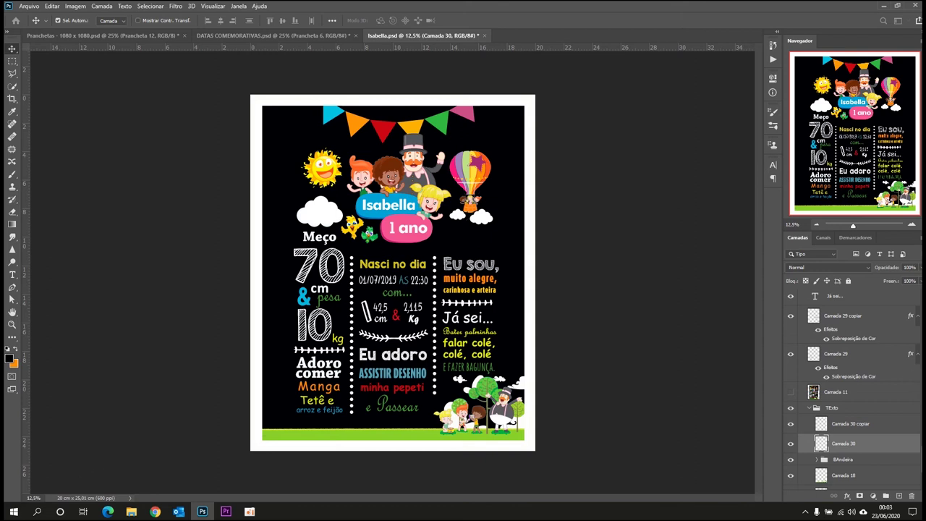
- Accept JPEG quality 12 (Máxima) to write teste, then minimize Photoshop
drag(440, 116, 561, 154)
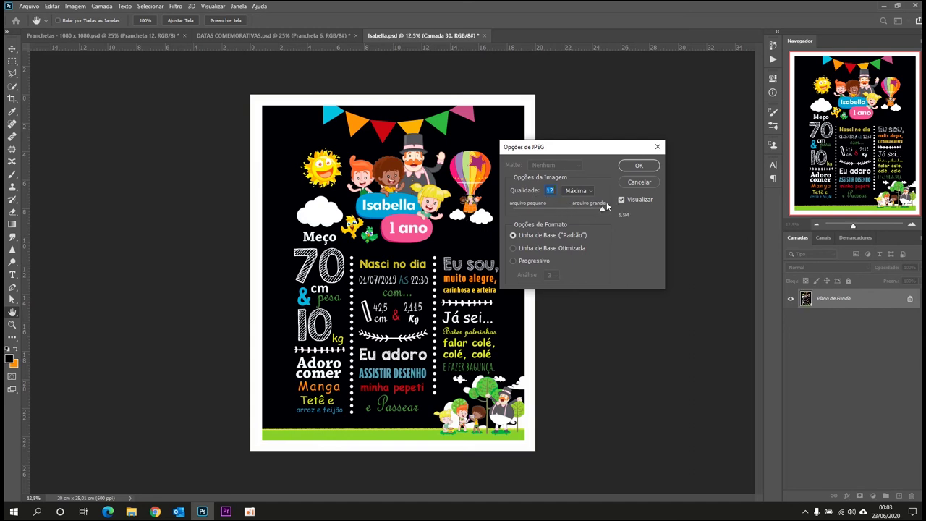
click(637, 167)
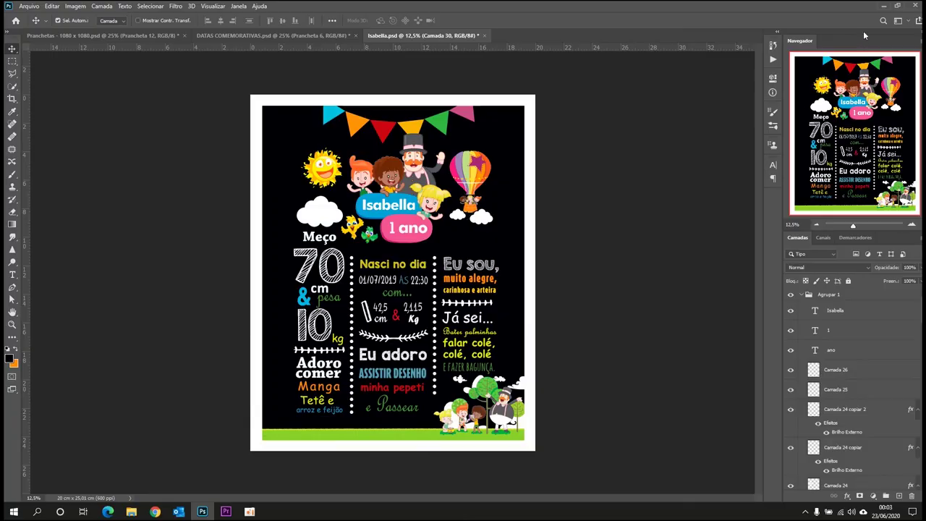
click(884, 6)
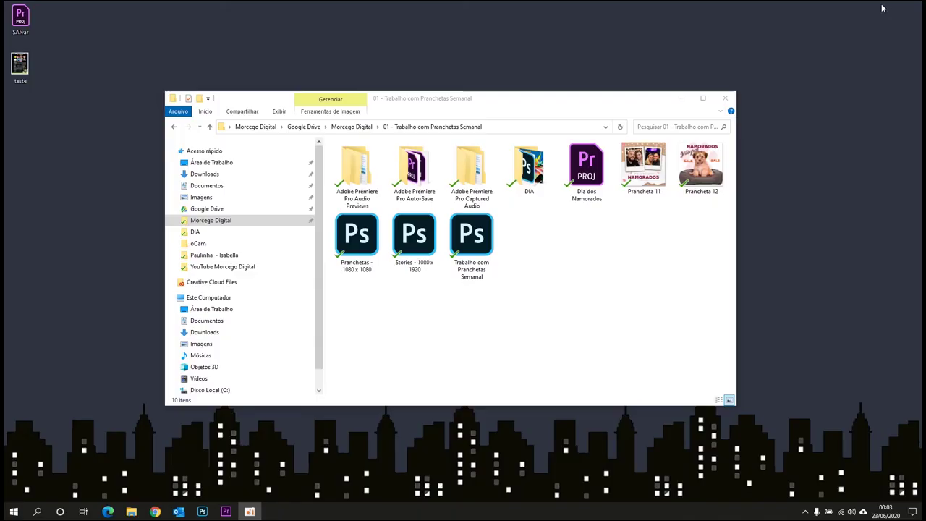
- Open teste.jpg from the desktop in Photos, then close it and restore the Photoshop poster
click(680, 98)
drag(20, 67, 425, 116)
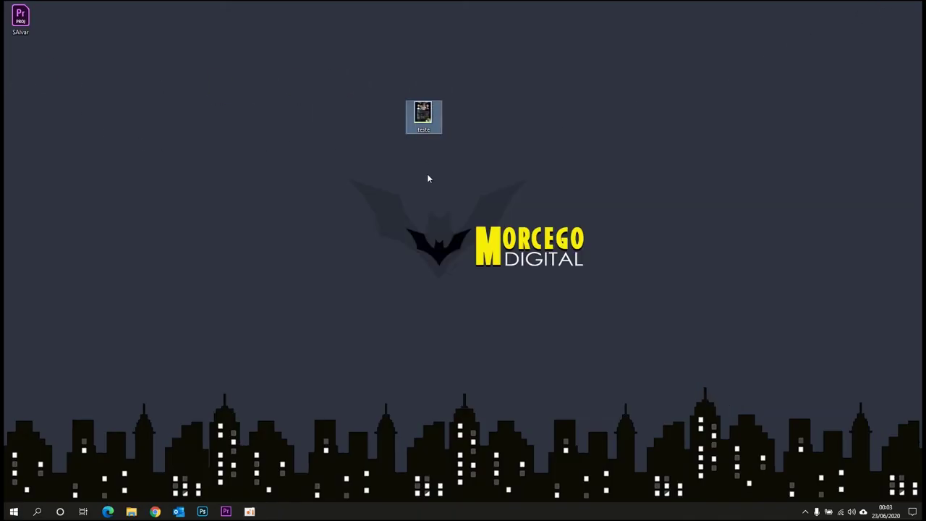
double_click(424, 113)
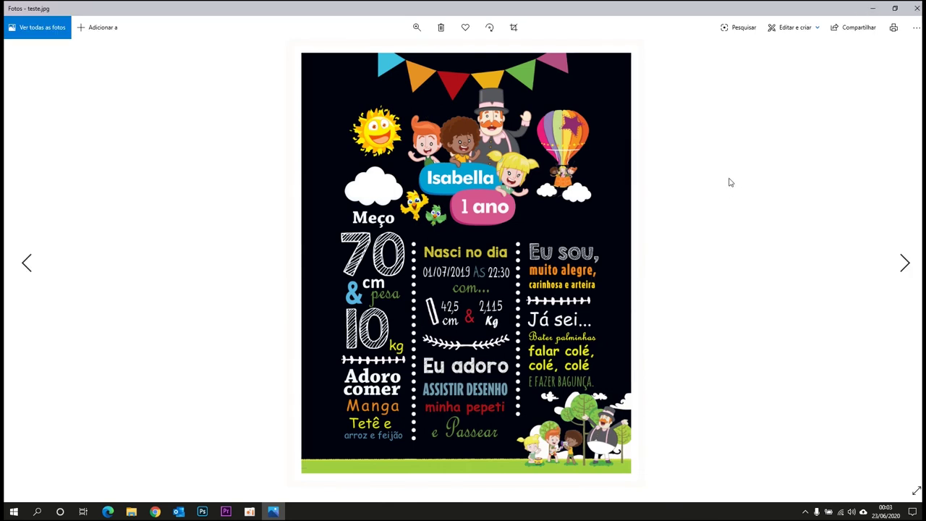
click(911, 12)
click(202, 512)
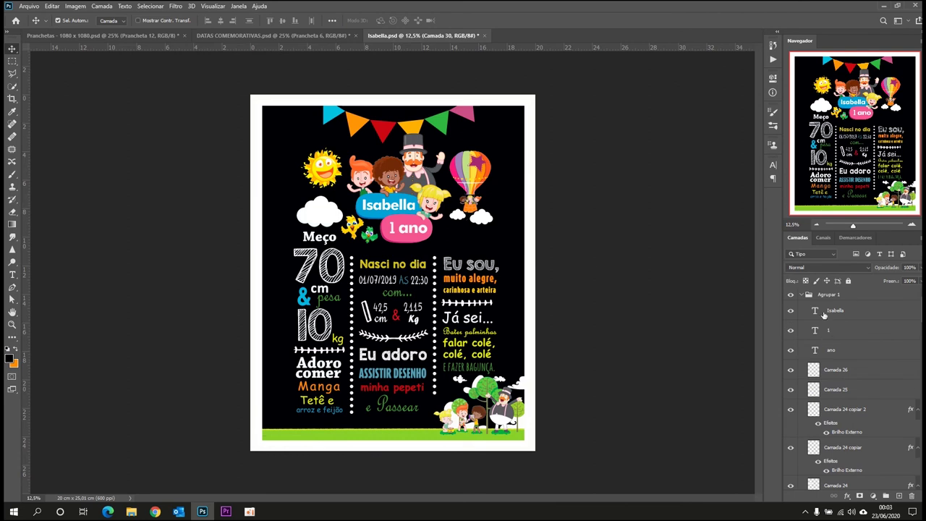
- Select the Agrupar 1 group and start Salvar como, saving to this computer
click(803, 295)
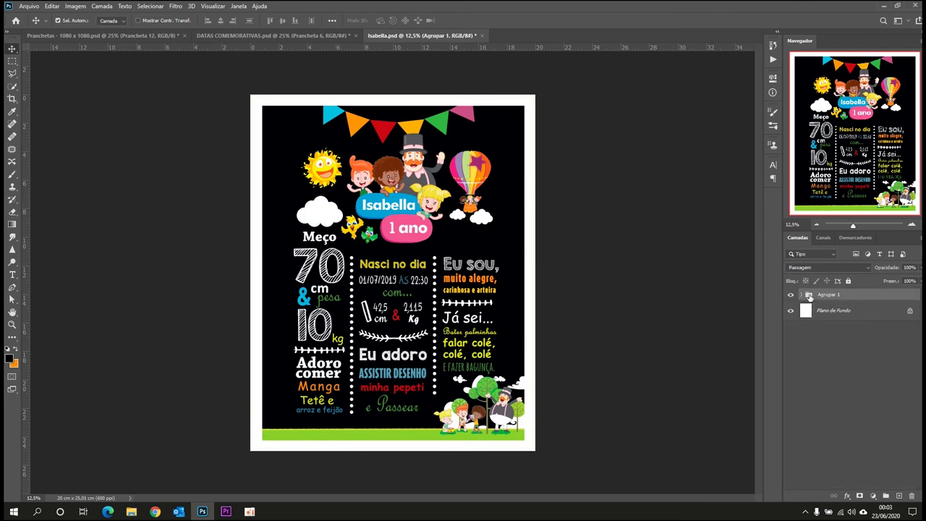
click(29, 6)
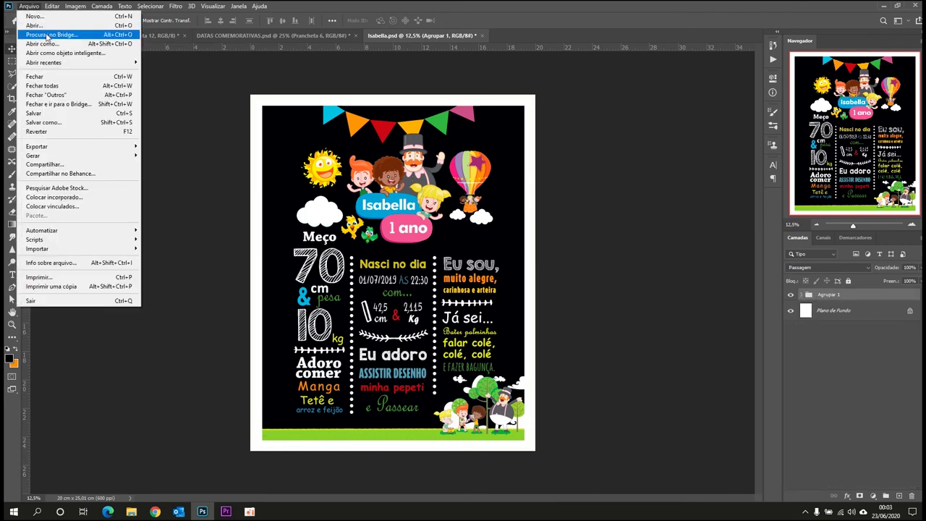
click(39, 122)
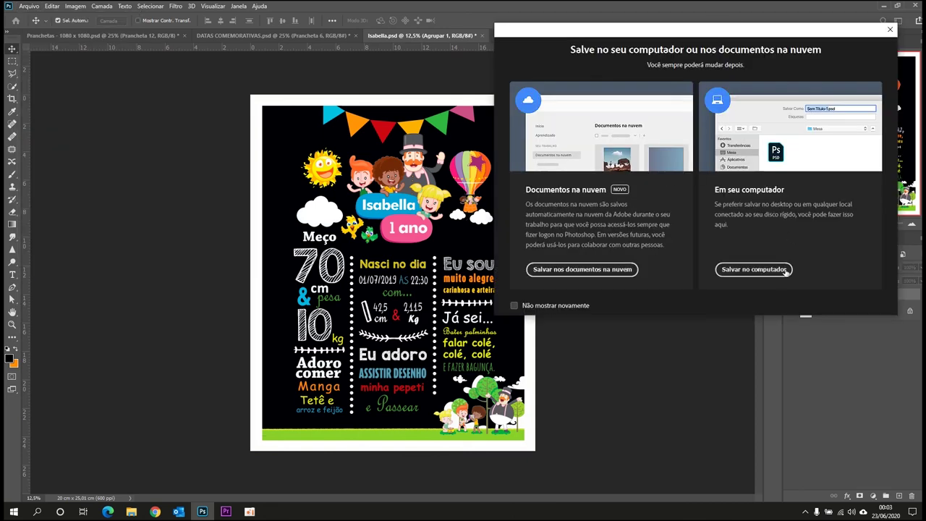
click(751, 269)
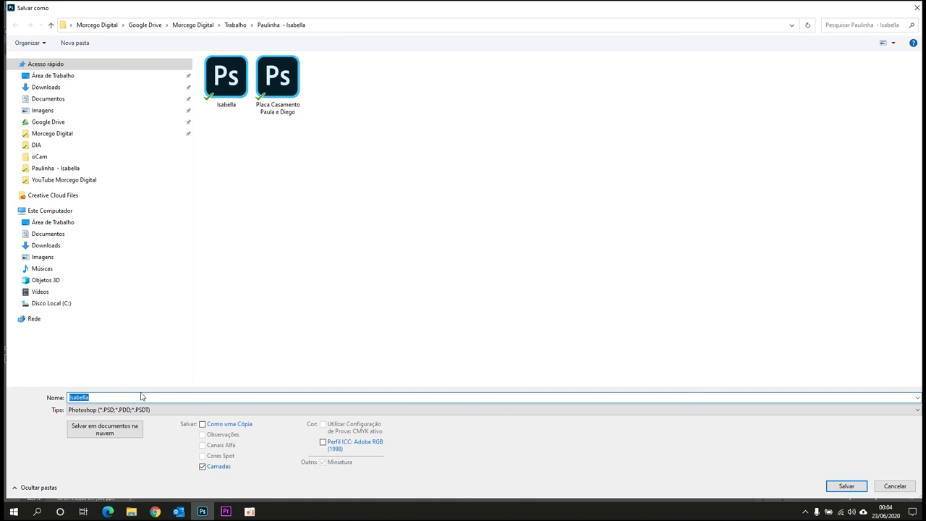
- Save the copy as a PNG named Isabella with the large, fastest-saving file size
click(147, 410)
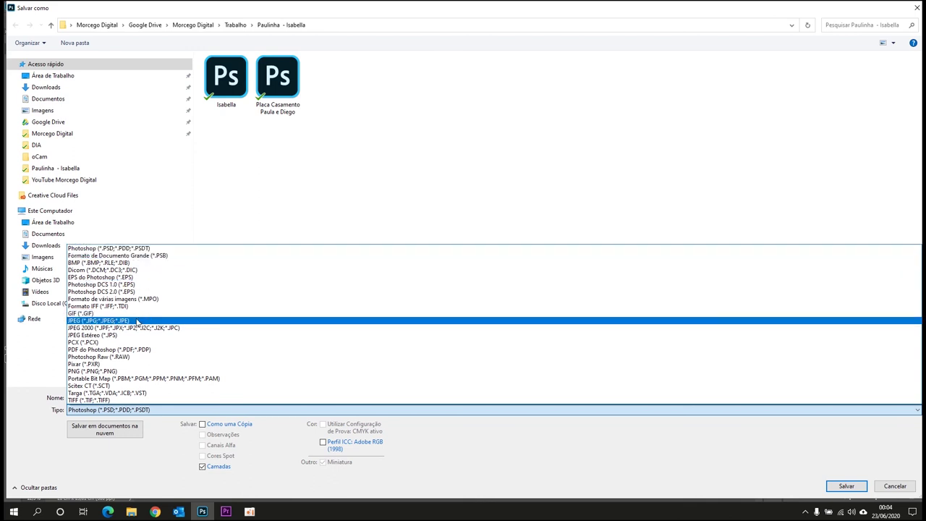
click(126, 374)
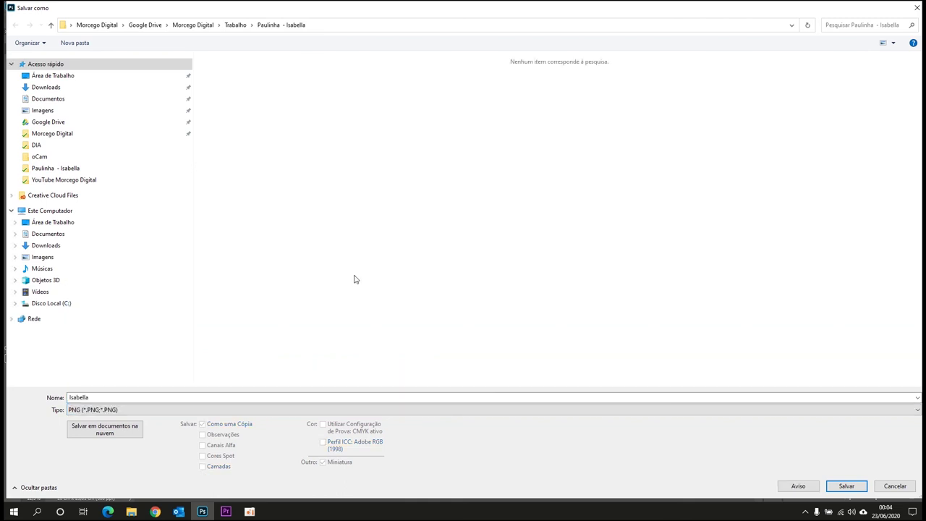
click(847, 486)
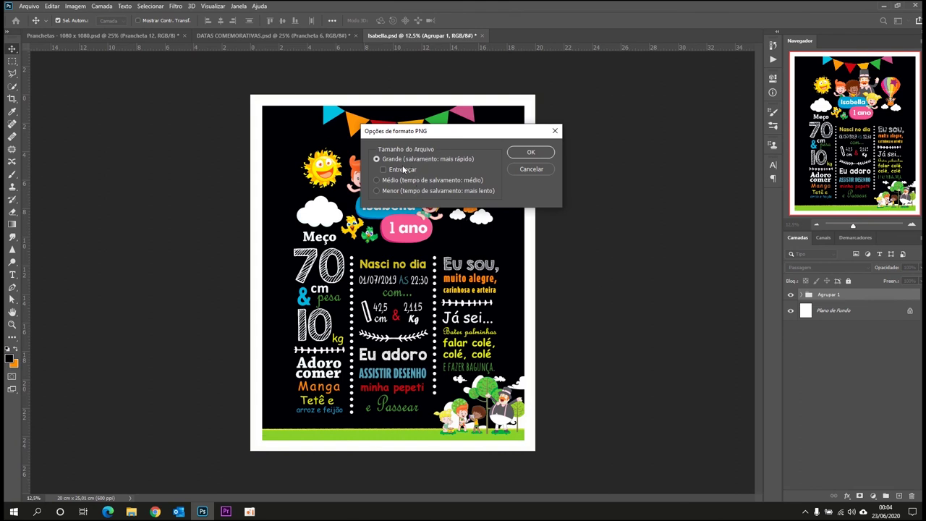
drag(492, 133, 681, 178)
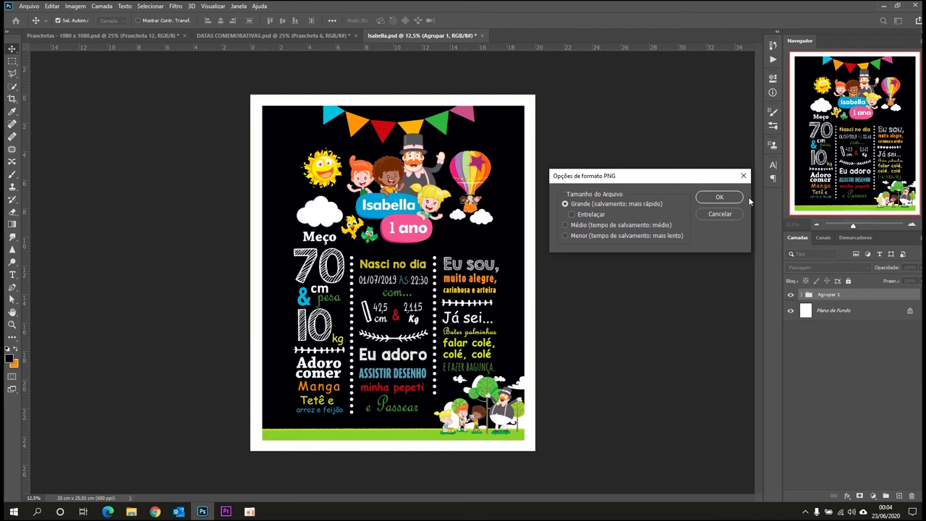
click(720, 197)
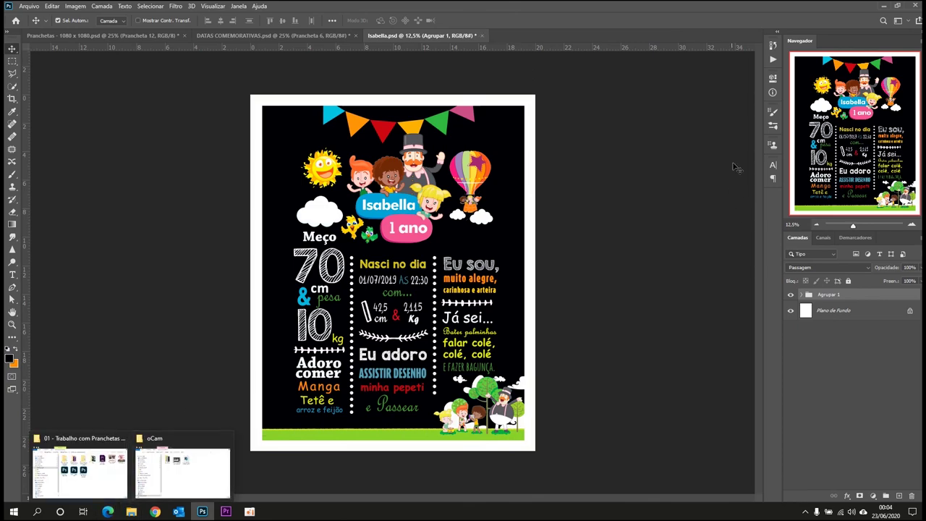
- Drag the isabella PNG next to teste on the desktop, then select and deselect both files
click(886, 7)
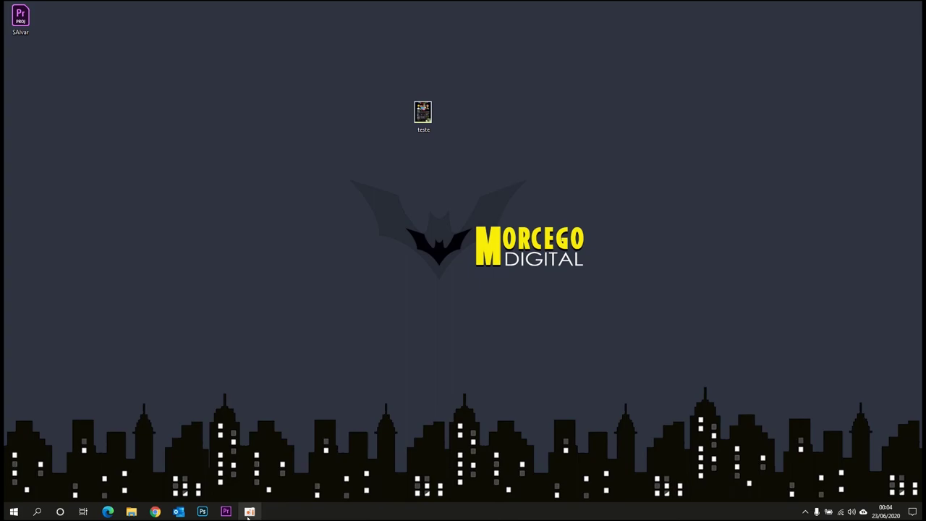
click(202, 512)
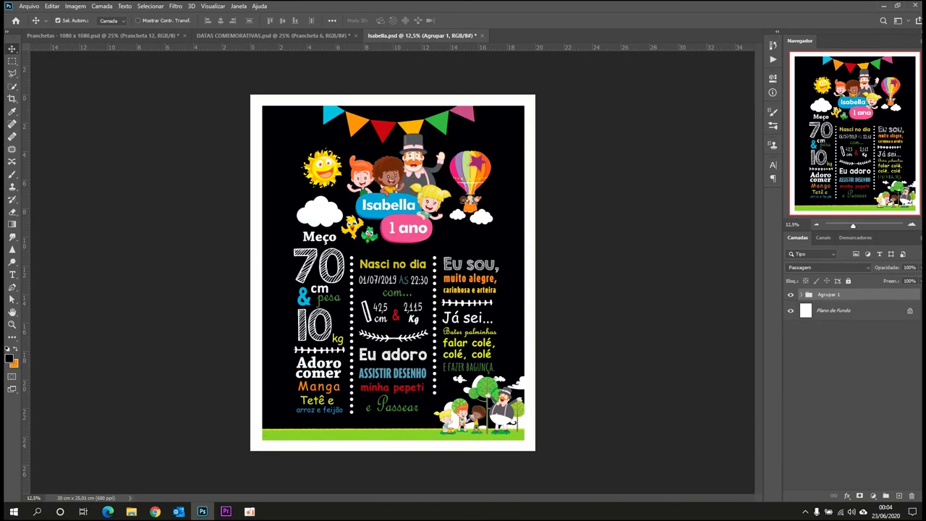
click(883, 5)
drag(20, 65, 381, 125)
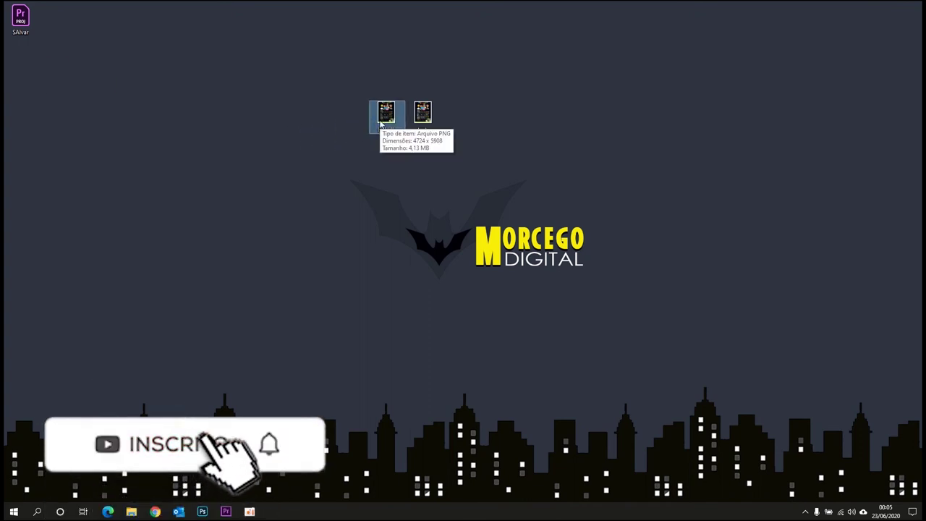
ctrl+click(423, 116)
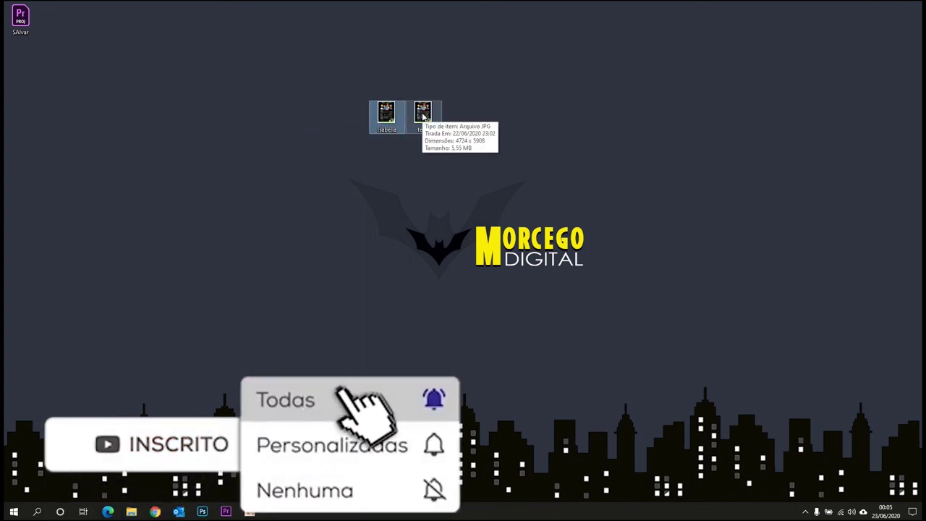
click(280, 343)
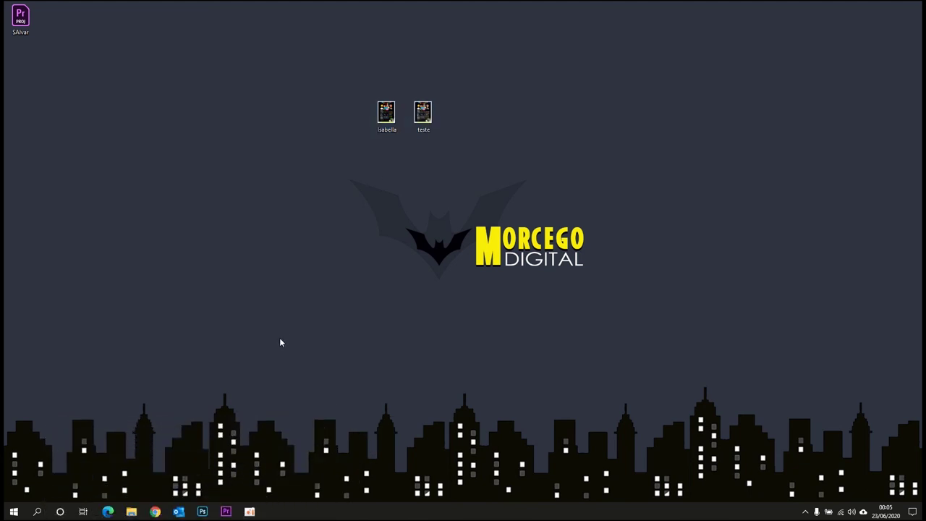